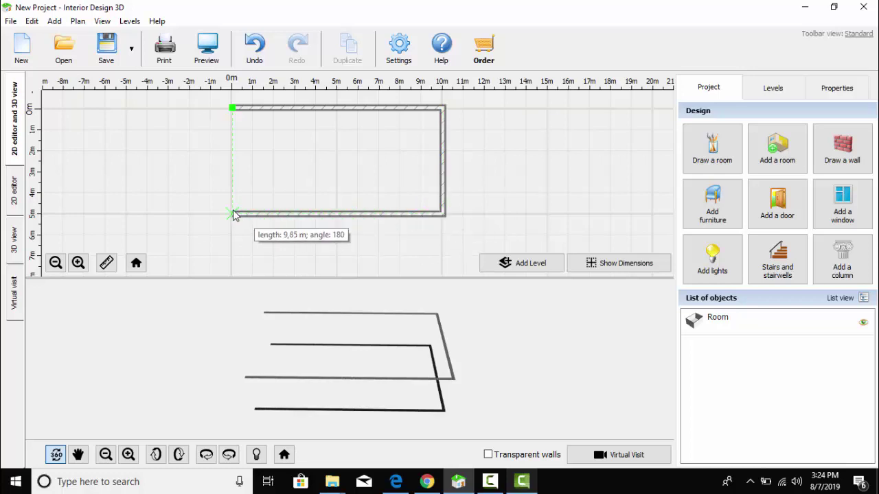
Finish Room 1's walls at 9.85 × 4.90 m by fixing the lower-left corner and closing to the start.
click(232, 214)
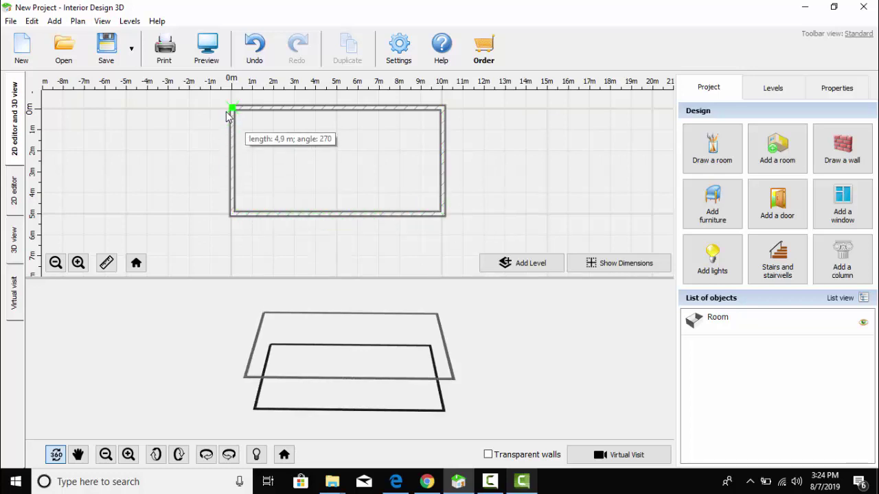
click(233, 108)
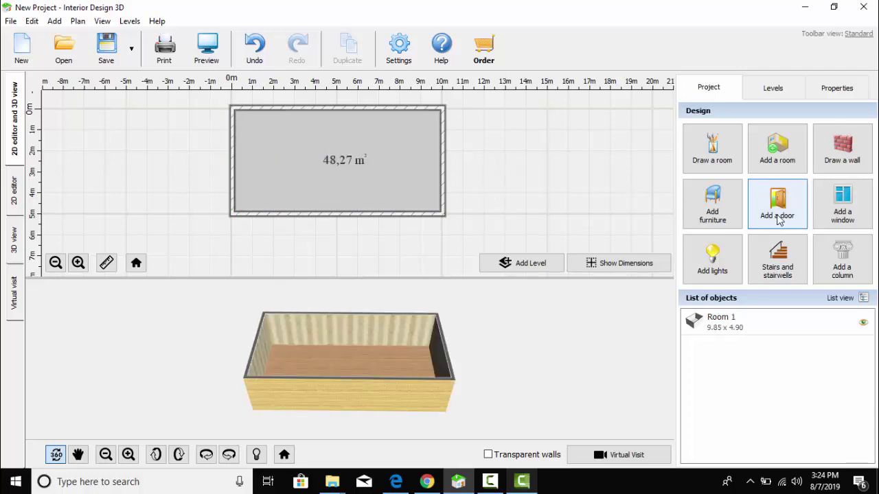
Add a first Sleeper sofa from the Living room catalogue against the top wall.
click(726, 210)
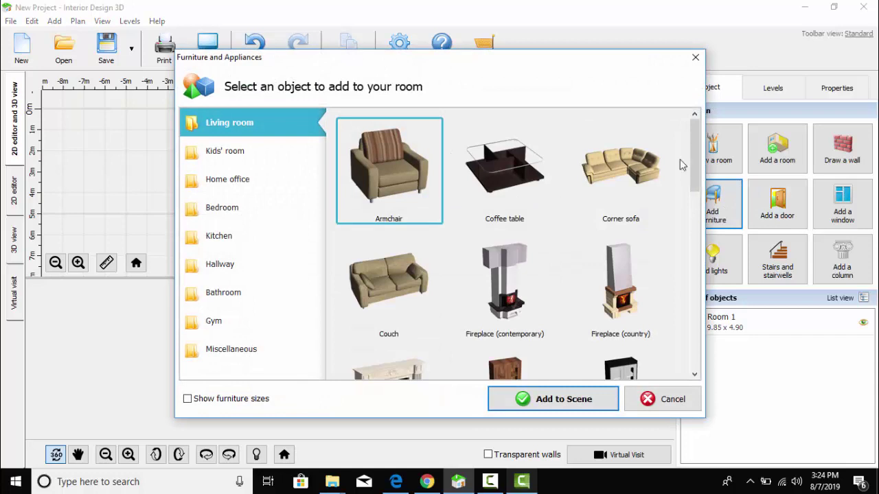
drag(695, 167, 694, 273)
click(520, 264)
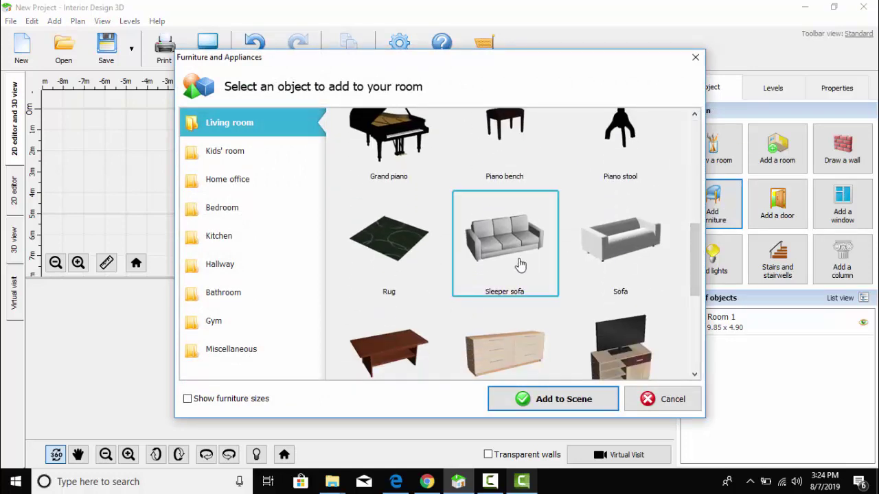
click(523, 398)
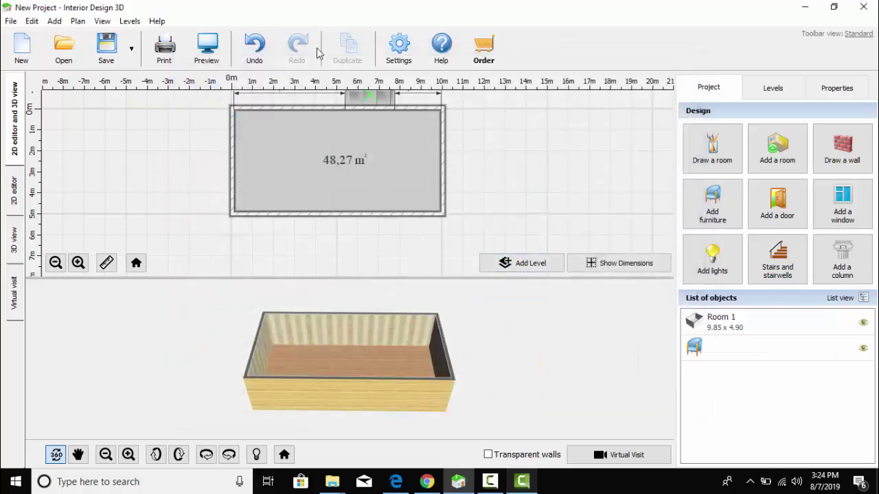
drag(368, 100, 336, 115)
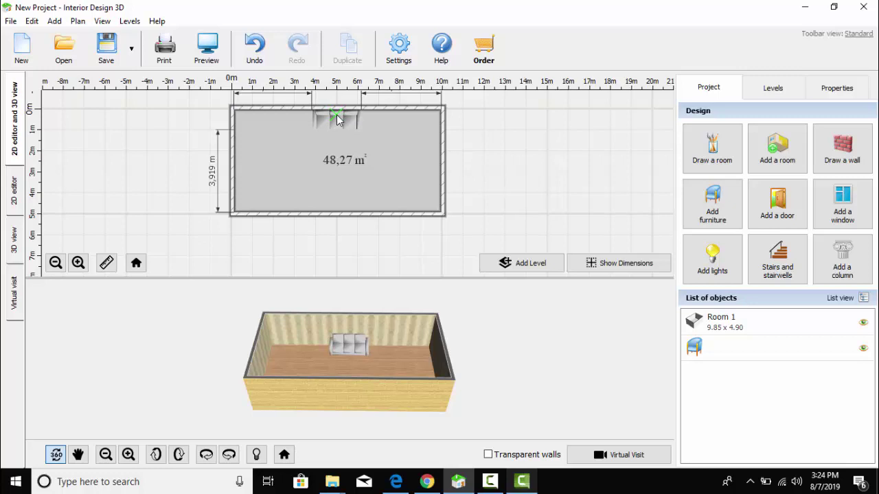
click(336, 116)
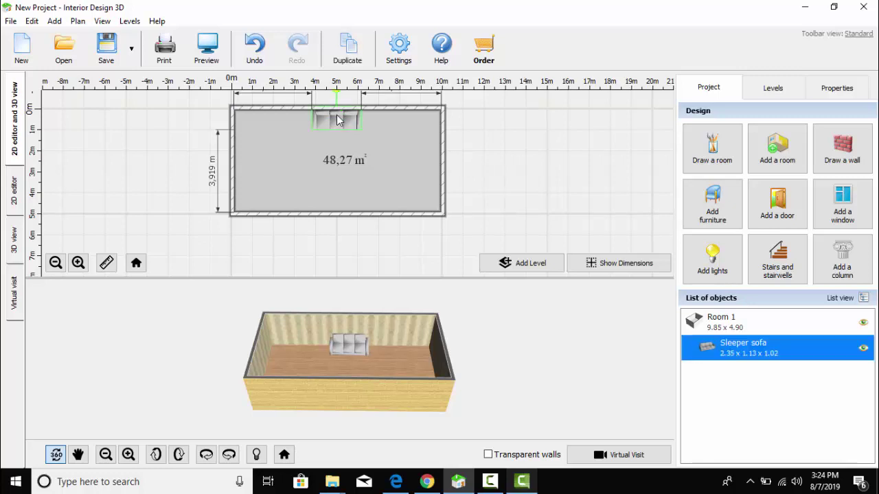
Add a second Sleeper sofa beside it, to the right along the top wall.
click(712, 204)
drag(696, 171, 694, 294)
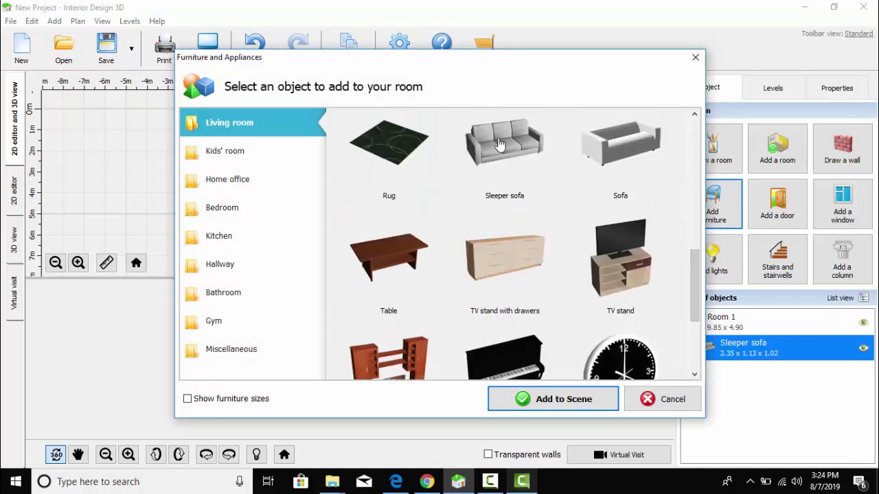
click(499, 143)
click(539, 404)
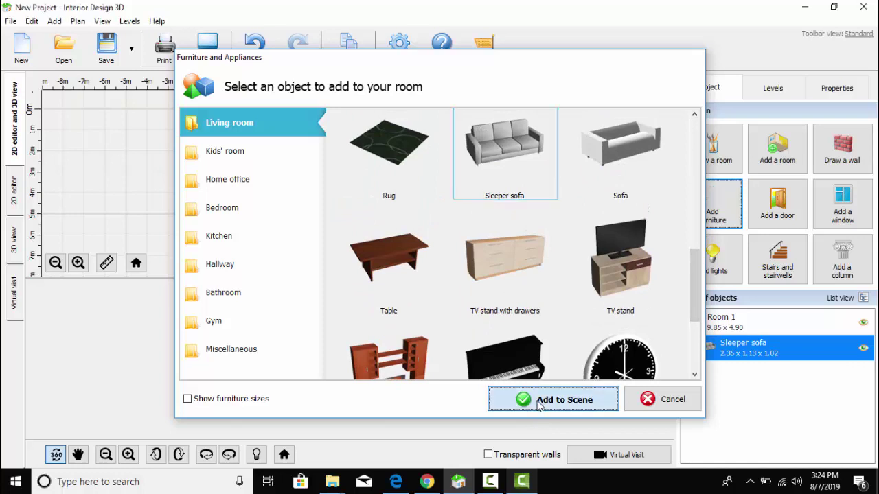
drag(384, 121, 392, 121)
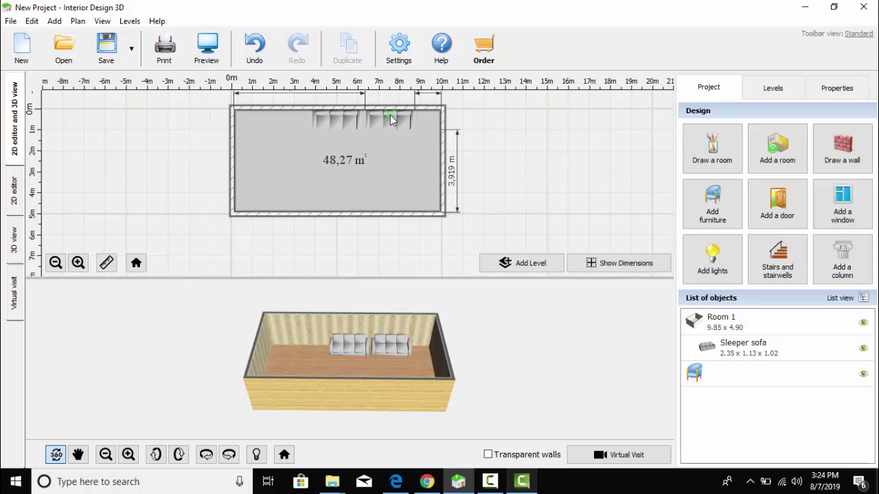
Add a third Sleeper sofa on the left side of the top wall.
click(712, 206)
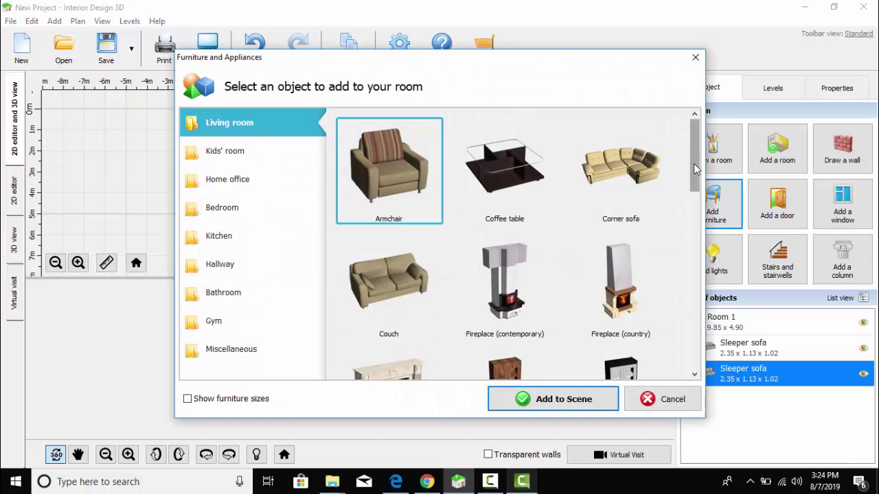
drag(695, 172, 702, 274)
click(505, 251)
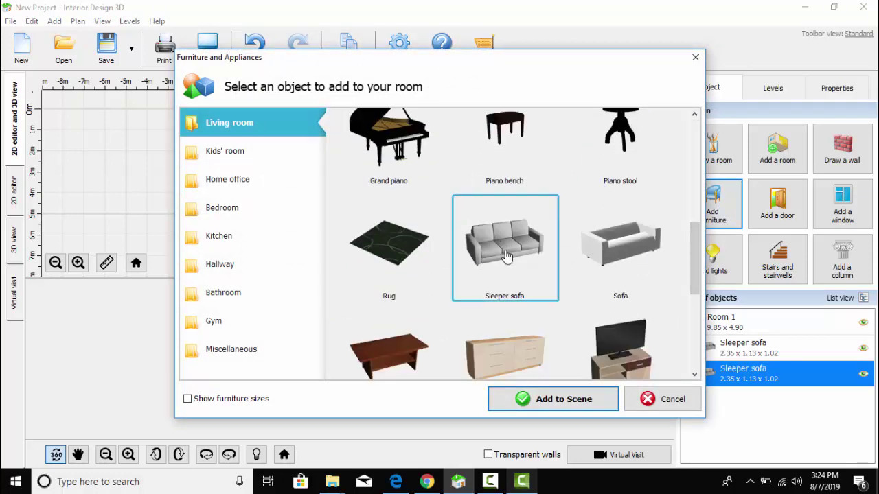
click(542, 399)
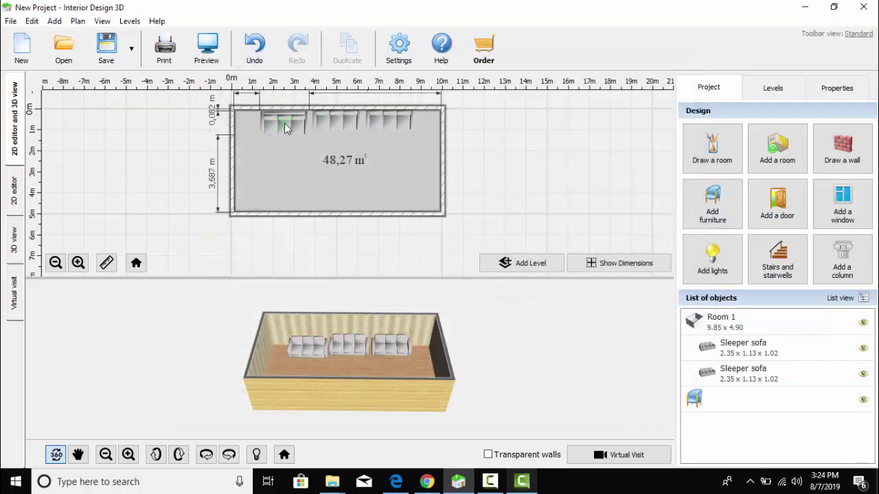
drag(278, 123, 282, 119)
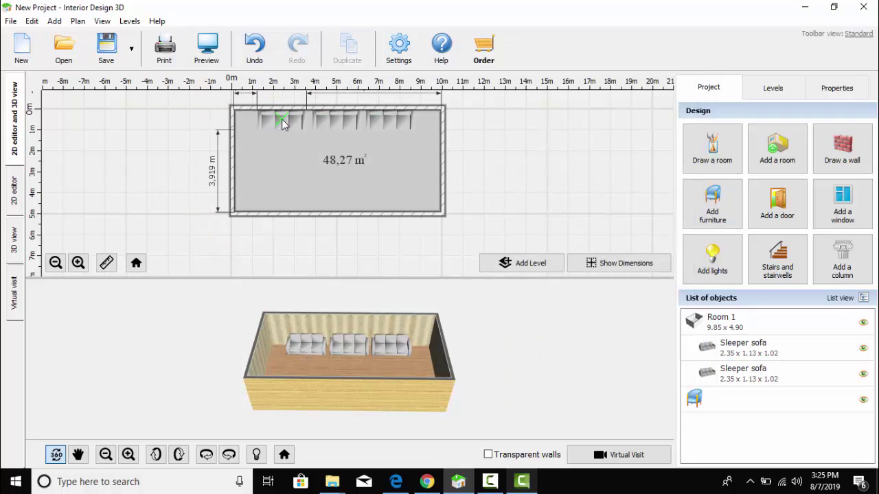
click(281, 119)
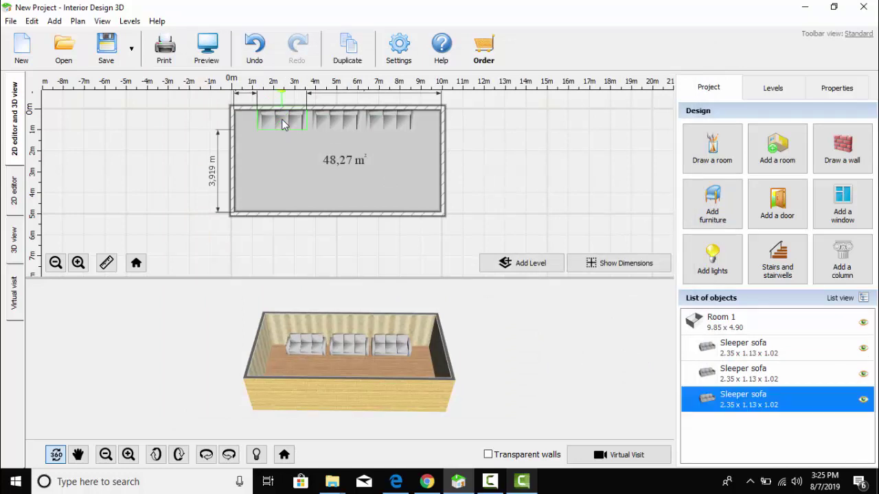
click(712, 204)
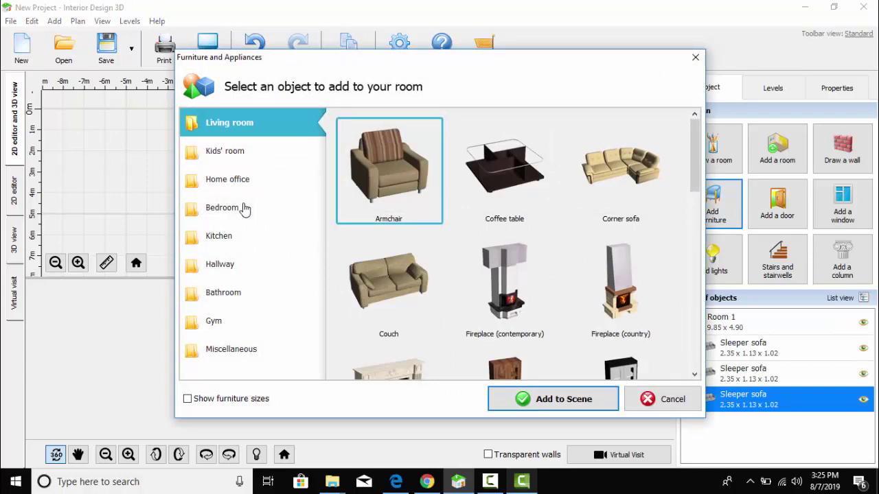
Add a plain Bed from the Bedroom furniture category to the room.
click(245, 209)
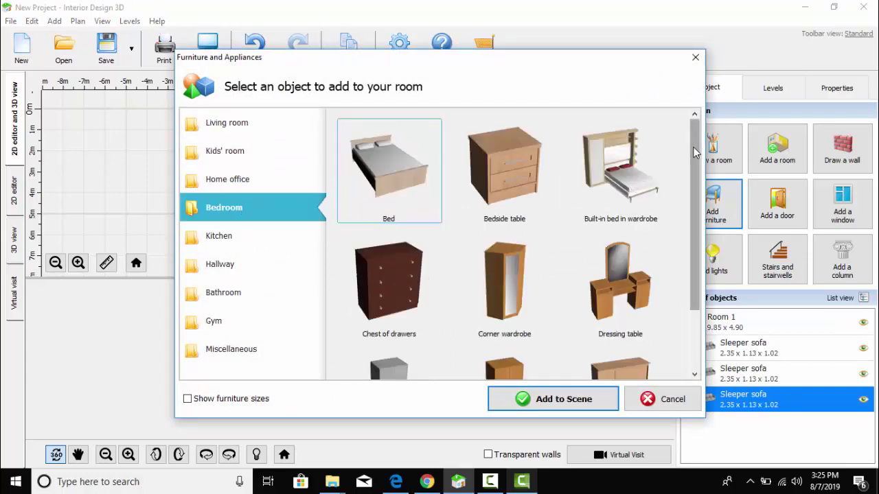
drag(694, 155, 693, 138)
click(631, 176)
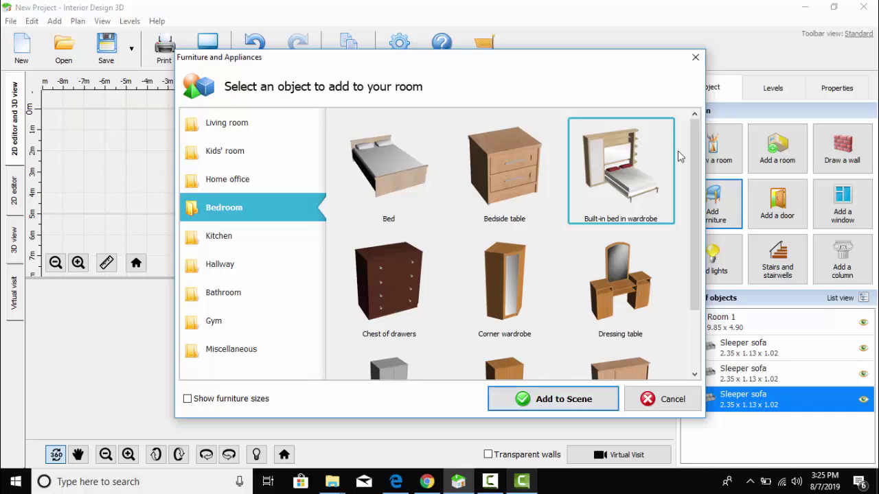
drag(693, 156, 693, 109)
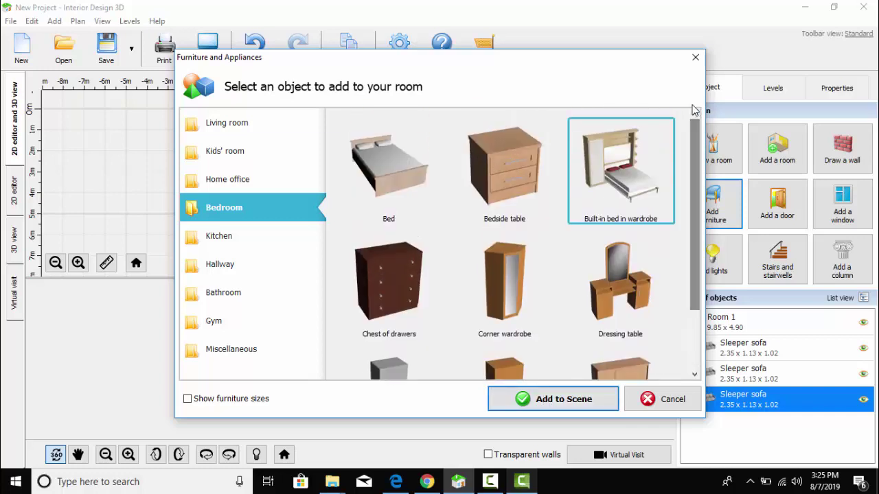
click(382, 184)
click(566, 400)
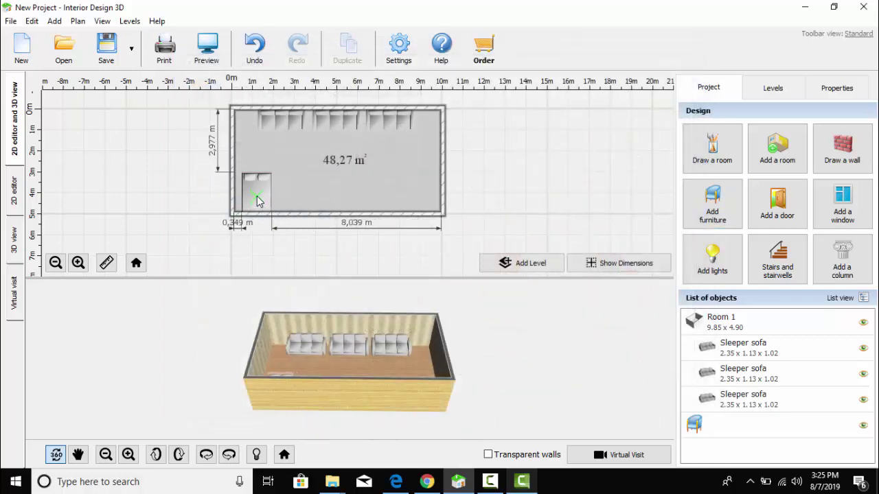
Place the bed near the lower-left corner, rotated against the wall, and check it in 3D.
click(264, 195)
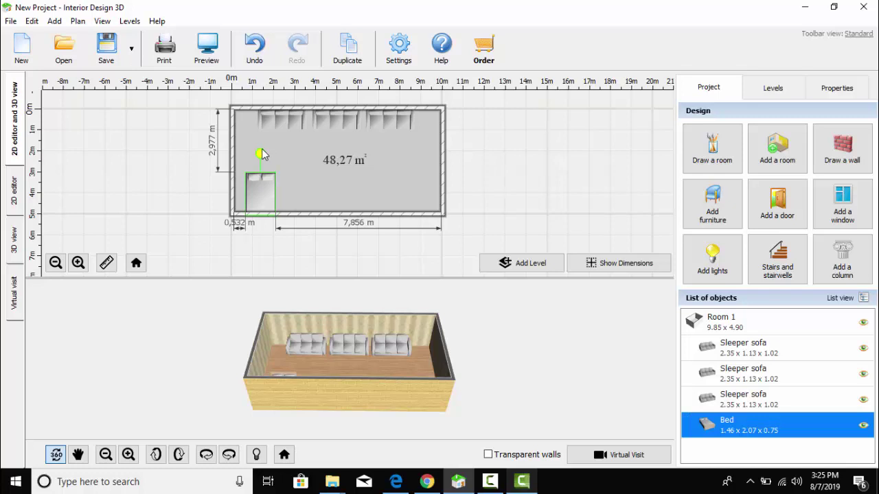
drag(262, 154, 262, 236)
drag(261, 199, 260, 199)
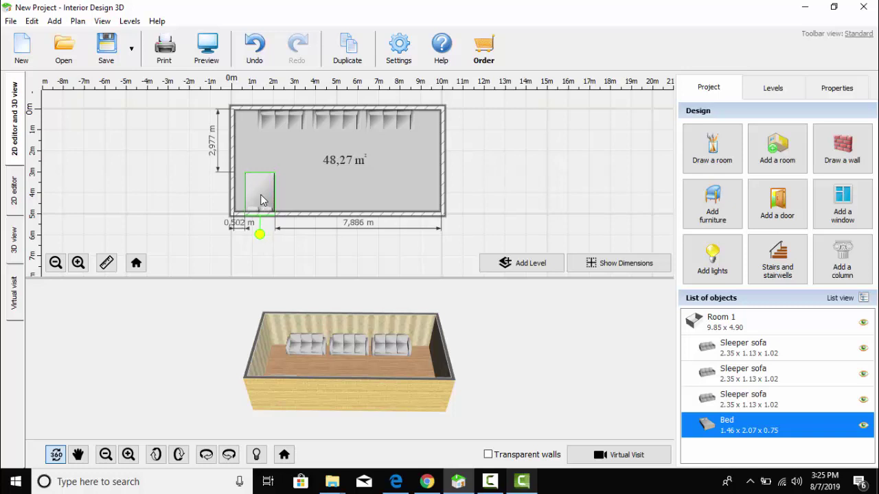
drag(522, 350, 364, 436)
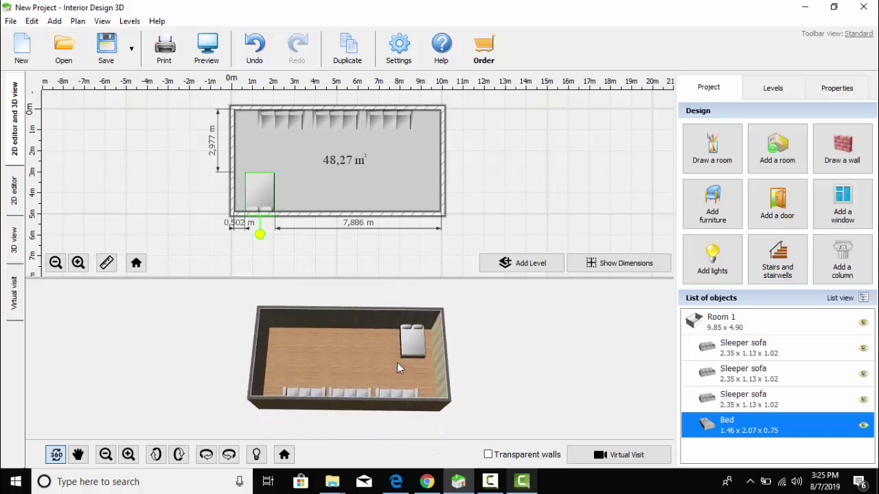
drag(396, 362, 397, 363)
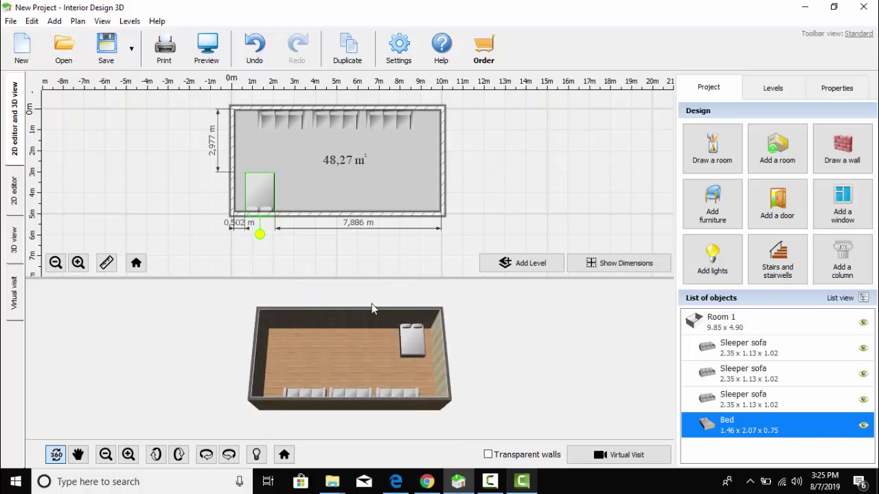
Add the 1.77 × 0.70 × 2.42 Wardrobe with sliding doors at the bottom wall's right end.
click(734, 199)
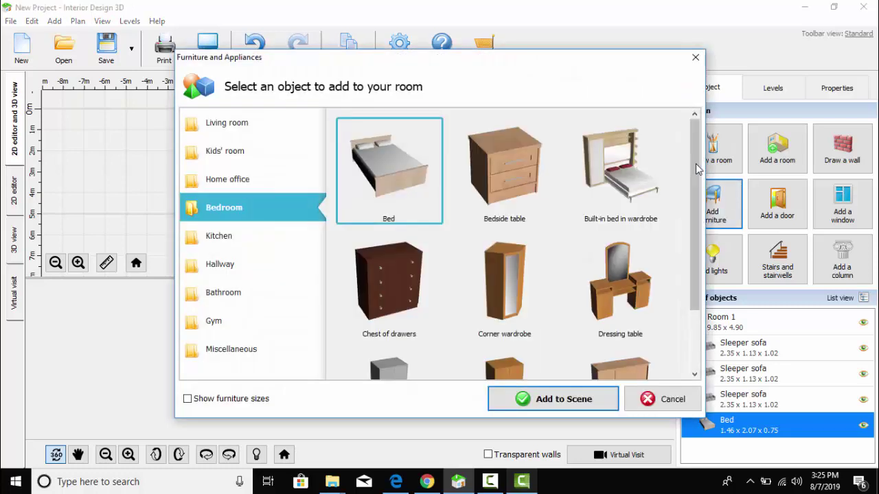
drag(697, 168, 697, 267)
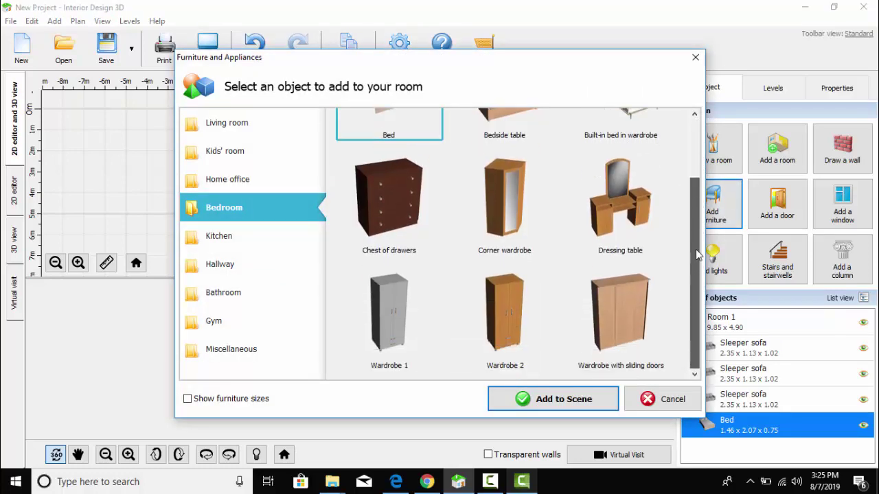
drag(695, 235, 707, 319)
click(632, 324)
click(553, 399)
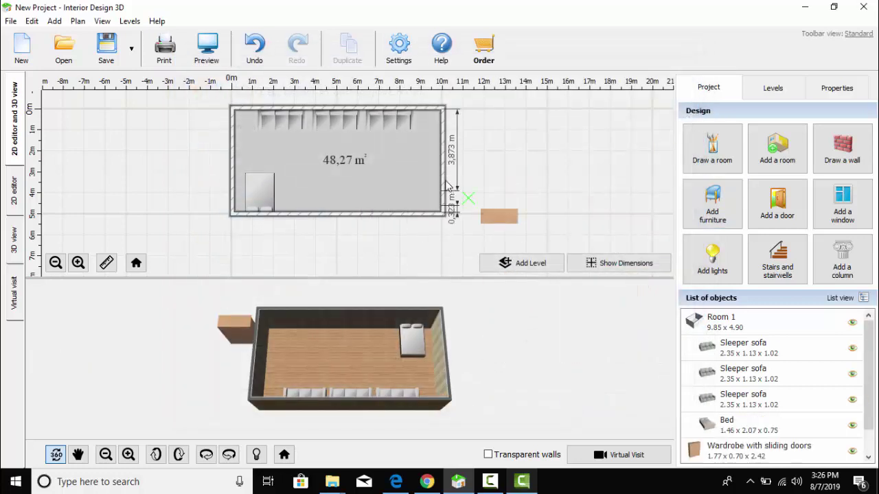
drag(430, 191, 425, 204)
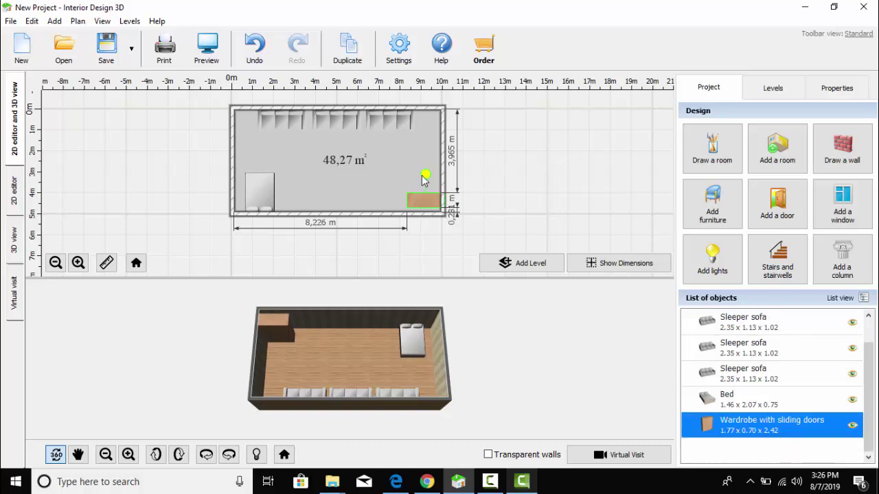
drag(416, 384, 382, 360)
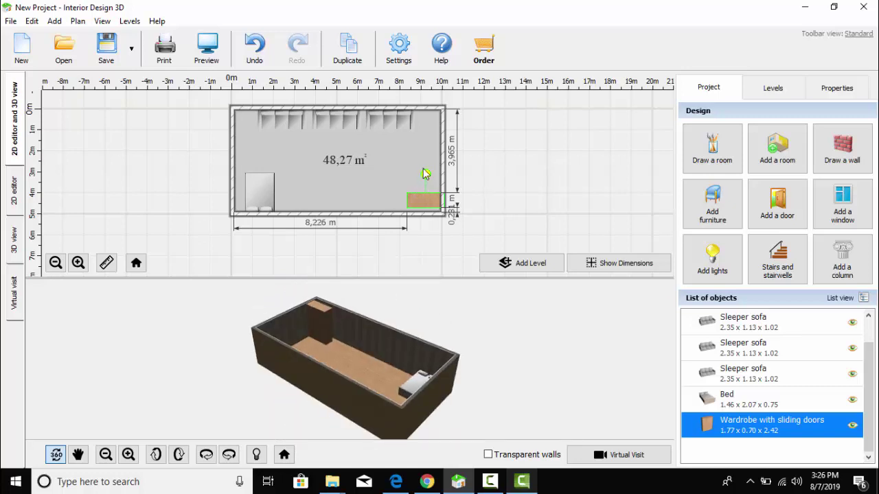
Rotate the wardrobe so it stands lengthwise along the right wall, checking it in 3D.
click(14, 240)
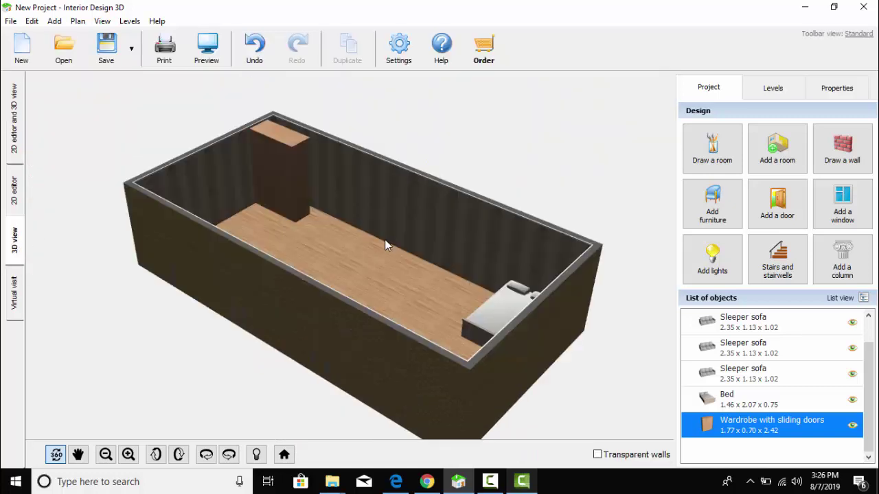
drag(386, 245, 238, 239)
click(10, 150)
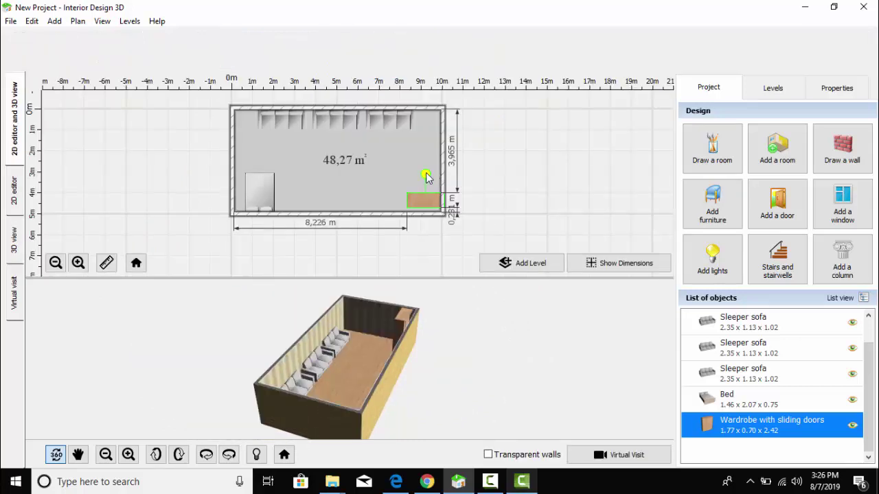
drag(425, 177, 435, 196)
click(14, 239)
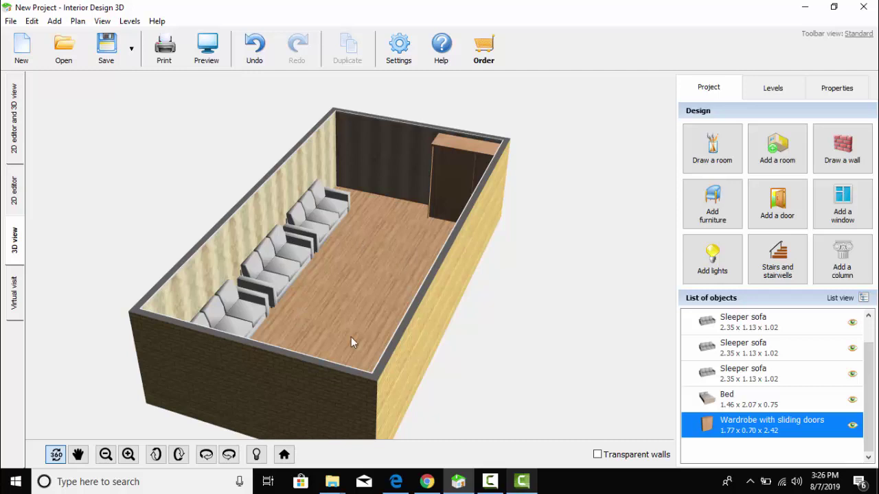
drag(351, 338, 426, 311)
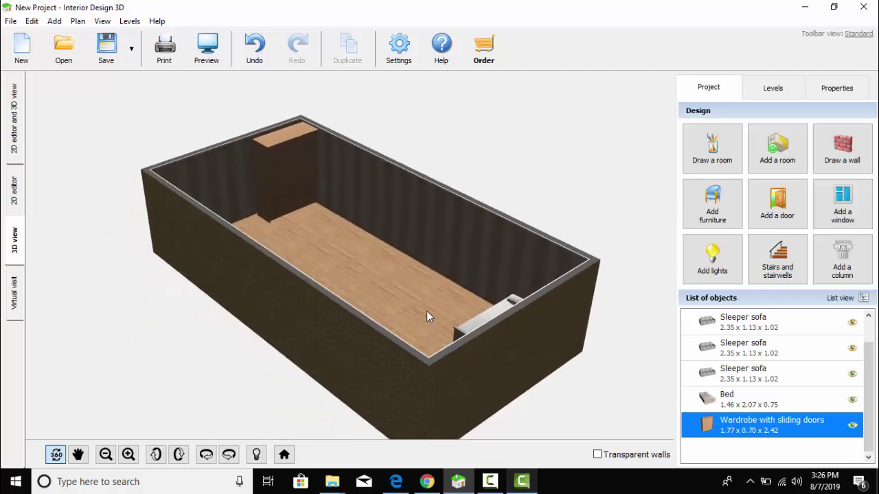
Fine-tune the wardrobe's rotation against the right wall in the split plan view.
click(15, 191)
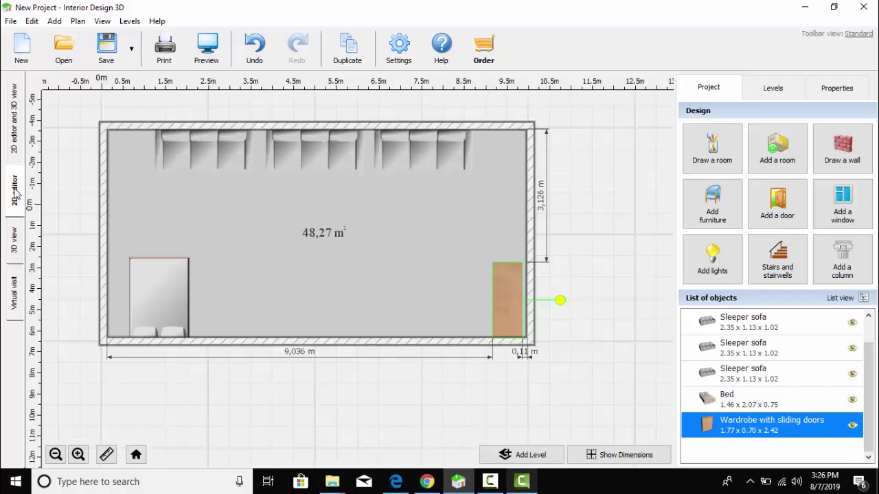
click(17, 123)
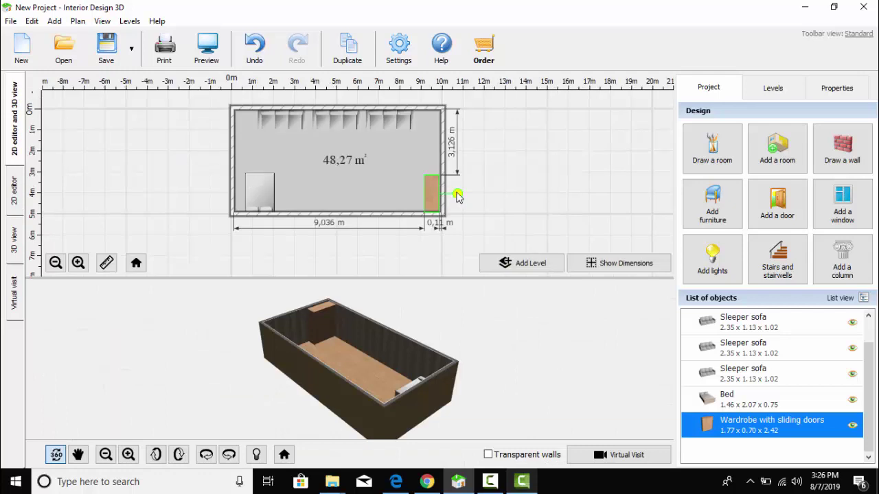
mouse_move(458, 197)
mouse_down()
mouse_move(447, 176)
mouse_move(417, 175)
mouse_move(395, 211)
mouse_move(442, 230)
mouse_move(461, 213)
mouse_move(458, 197)
mouse_up()
Add a 1.80 × 1.80 m Rug from Living room and place it mid-room before the sofas.
click(699, 214)
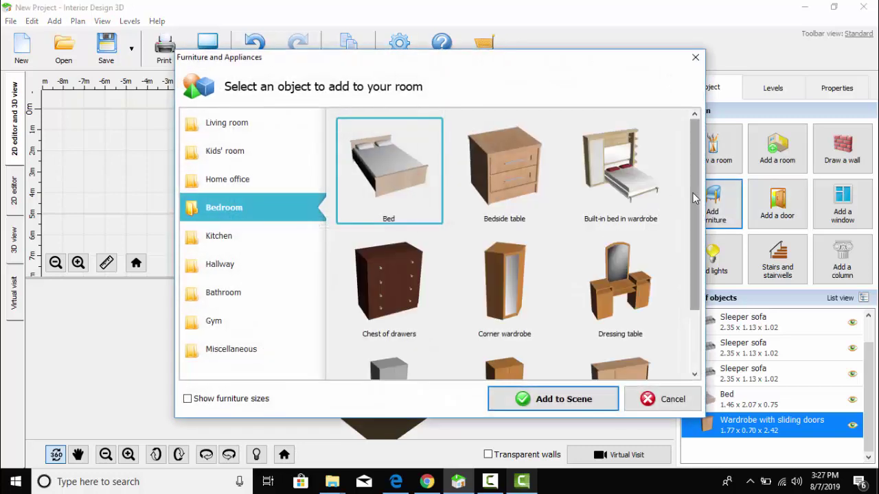
scroll(692, 192, down, 3)
scroll(692, 192, up, 3)
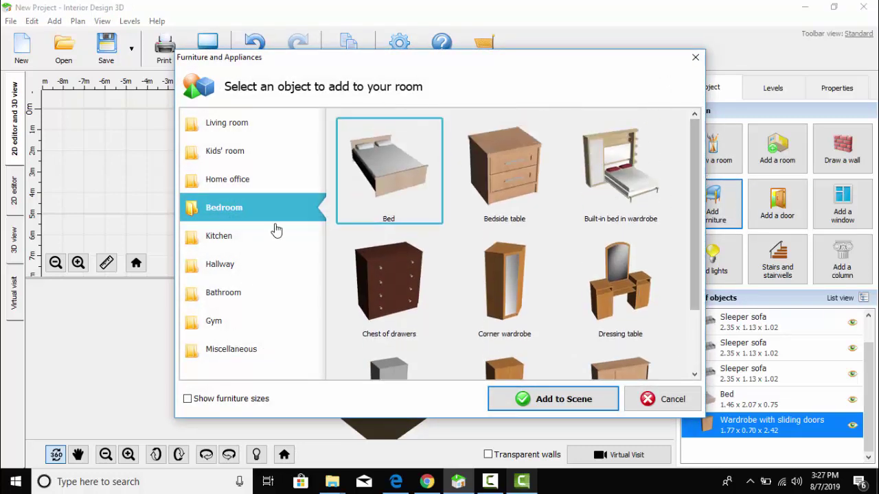
click(238, 127)
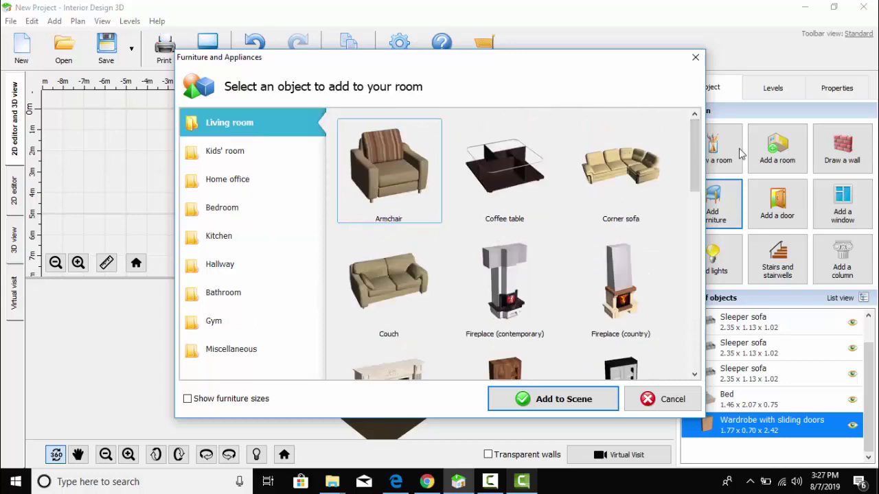
drag(696, 161, 707, 260)
click(395, 268)
click(577, 400)
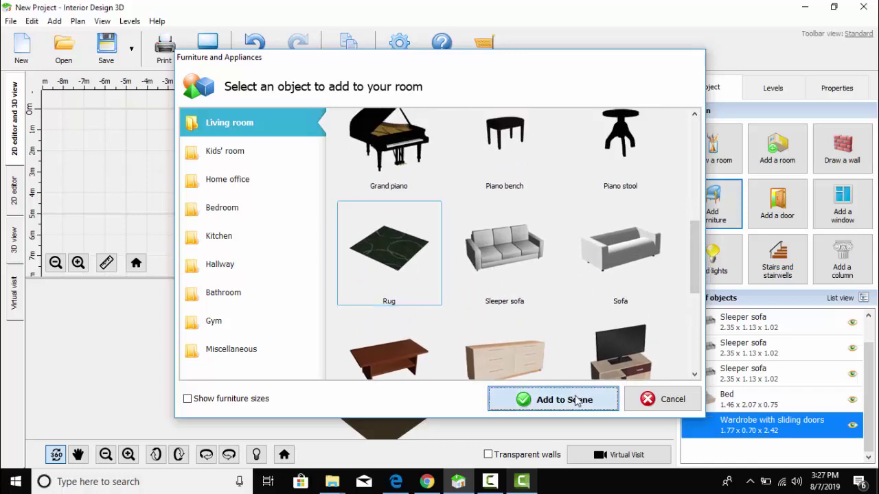
mouse_move(313, 197)
mouse_down()
mouse_move(277, 157)
mouse_move(346, 160)
mouse_move(340, 182)
mouse_move(343, 165)
mouse_move(271, 153)
mouse_move(258, 160)
mouse_move(256, 152)
mouse_move(278, 152)
mouse_move(308, 191)
mouse_move(300, 198)
mouse_up()
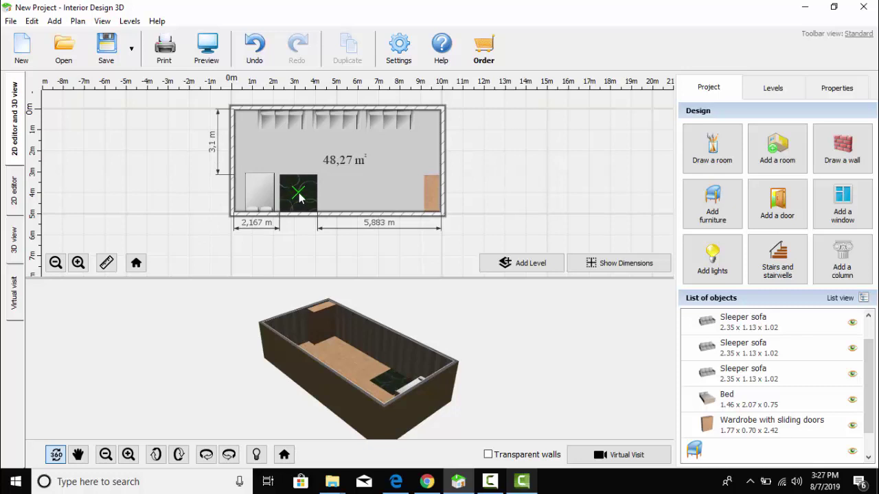
drag(300, 197, 338, 160)
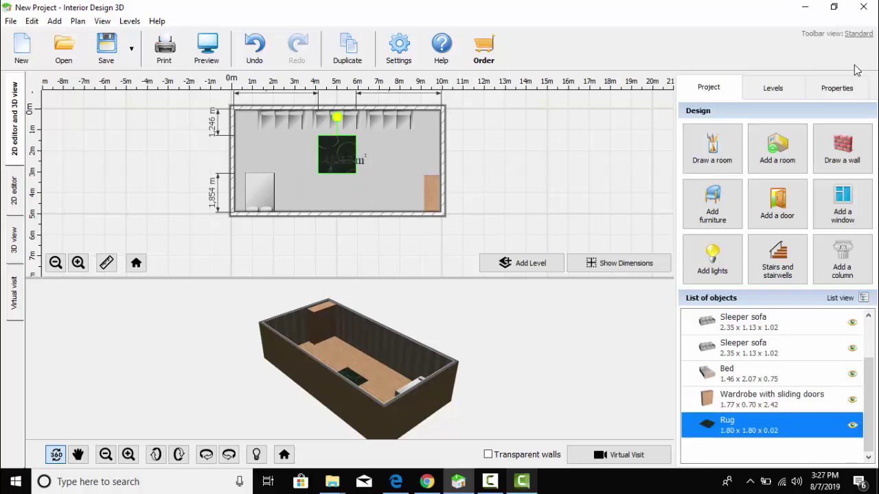
Start lengthening the rug in its Properties, entering 5 in the length field.
click(829, 100)
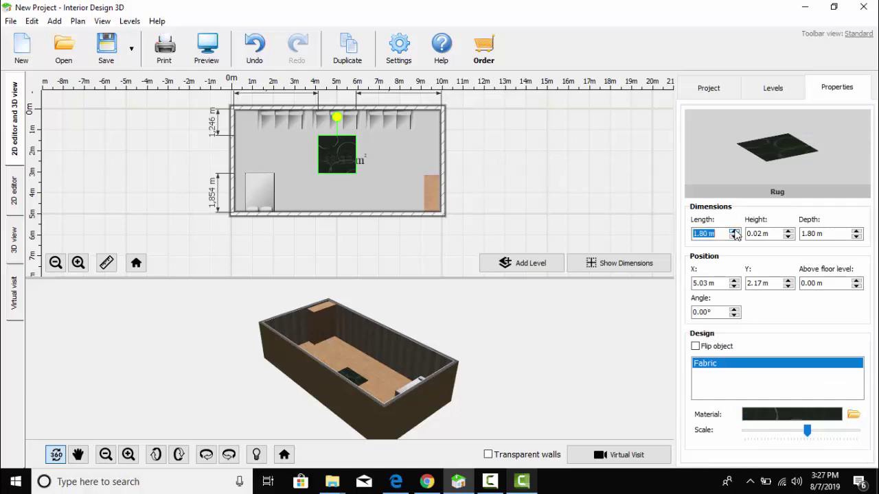
click(734, 232)
click(734, 231)
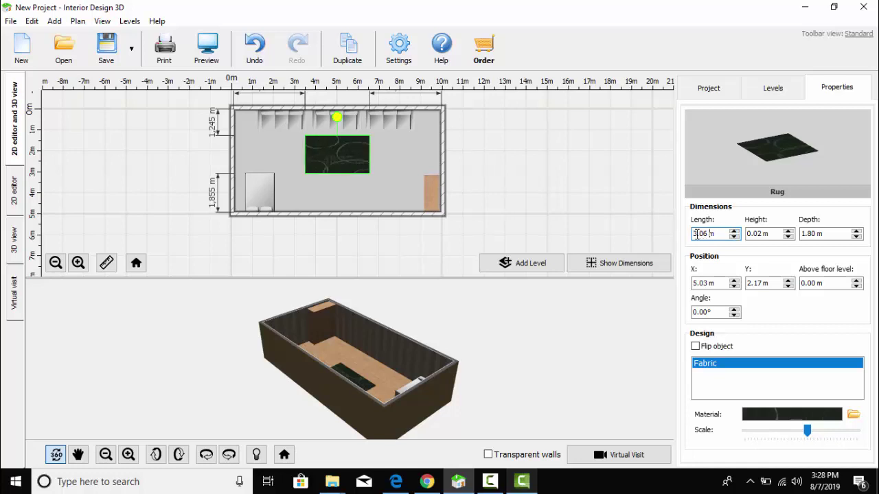
text(5)
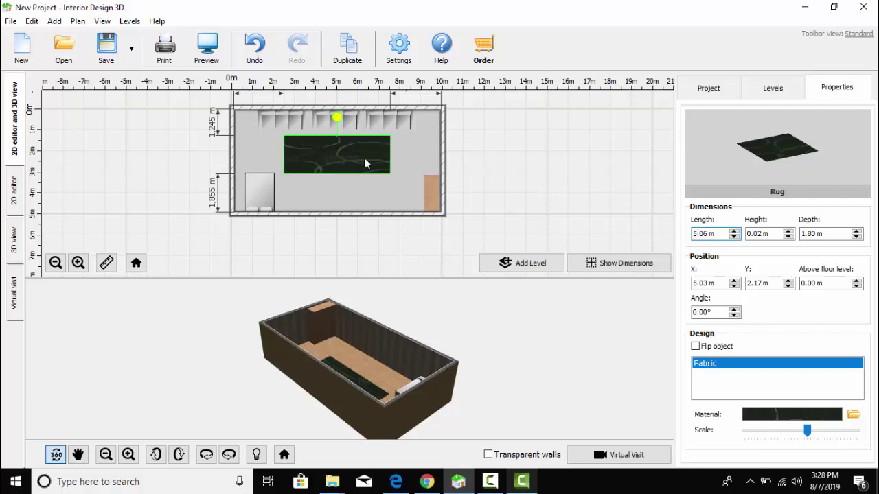
drag(355, 152, 357, 150)
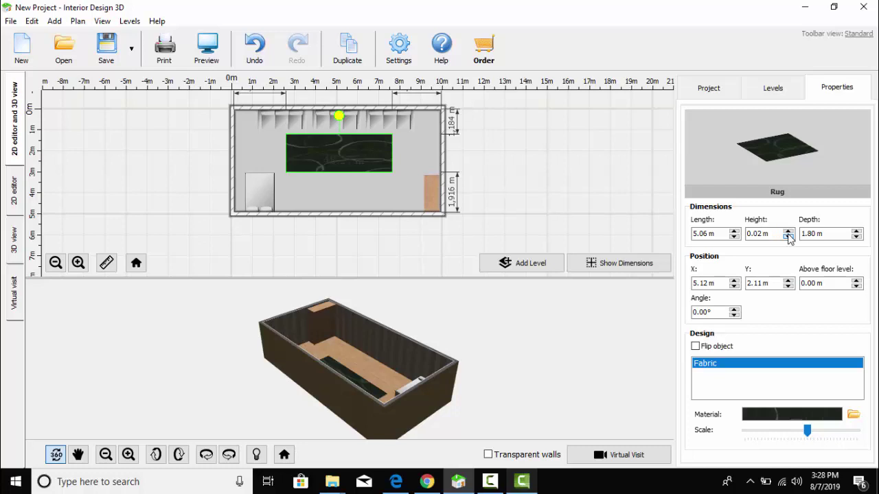
Set the rug's height to 0.00 m and reduce its depth to 1.42 m.
click(789, 237)
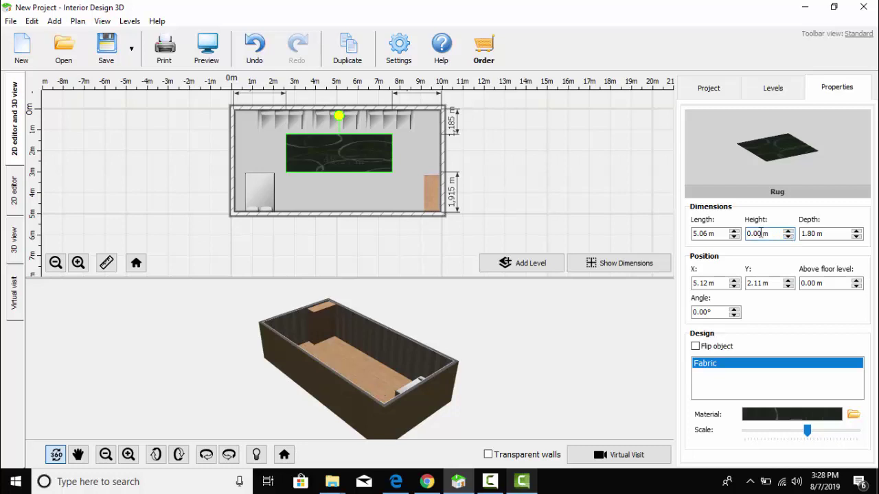
click(857, 237)
click(857, 237)
click(857, 237)
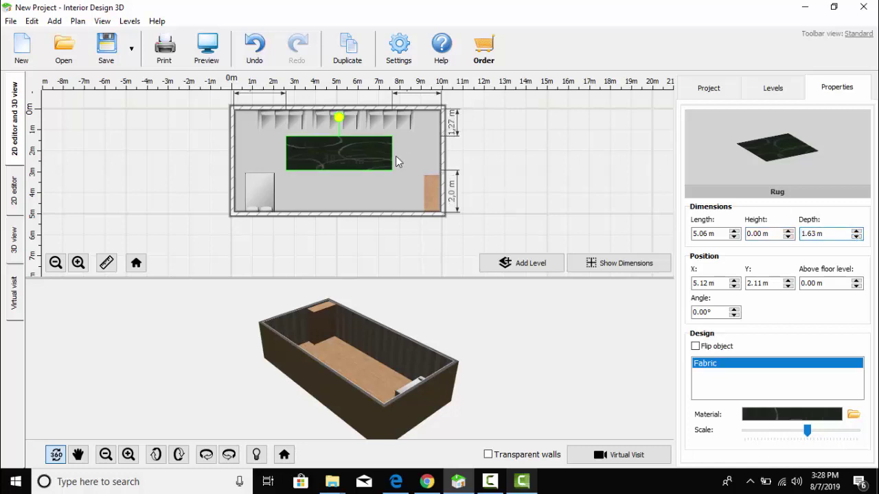
click(857, 237)
click(857, 236)
click(857, 237)
click(857, 237)
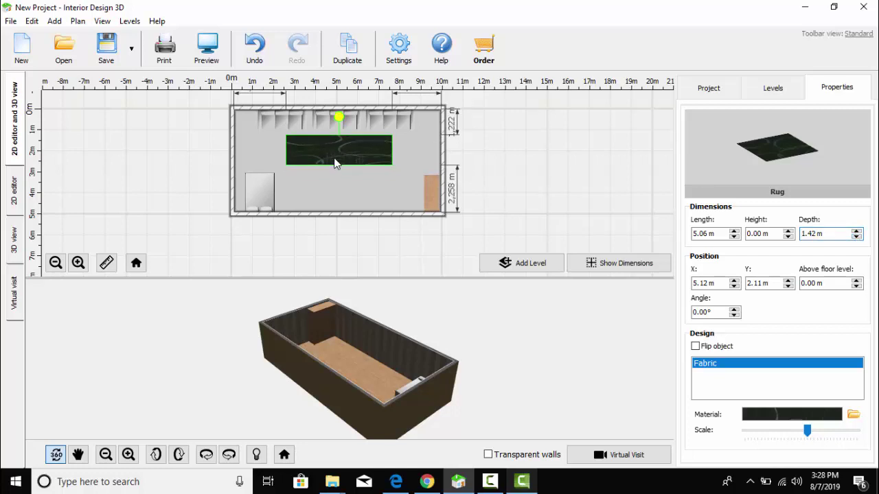
Set the rug's length to 7.06 m so it stretches along the sofas.
click(695, 234)
click(694, 234)
text(7)
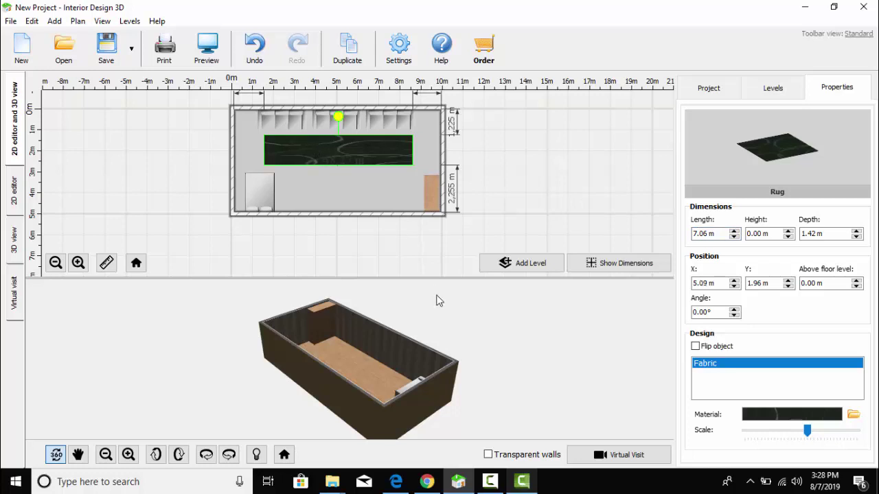
click(709, 87)
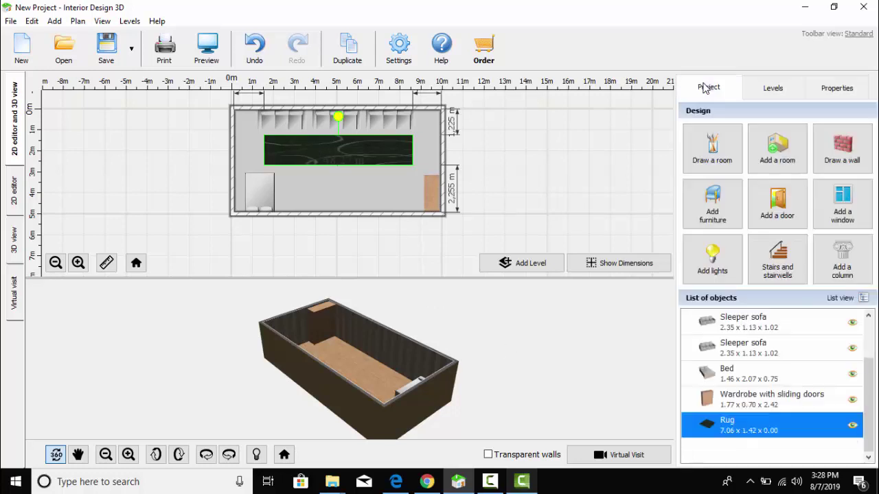
Add a 1.50 × 0.37 × 1.14 traditional fireplace against the right-hand wall.
click(727, 210)
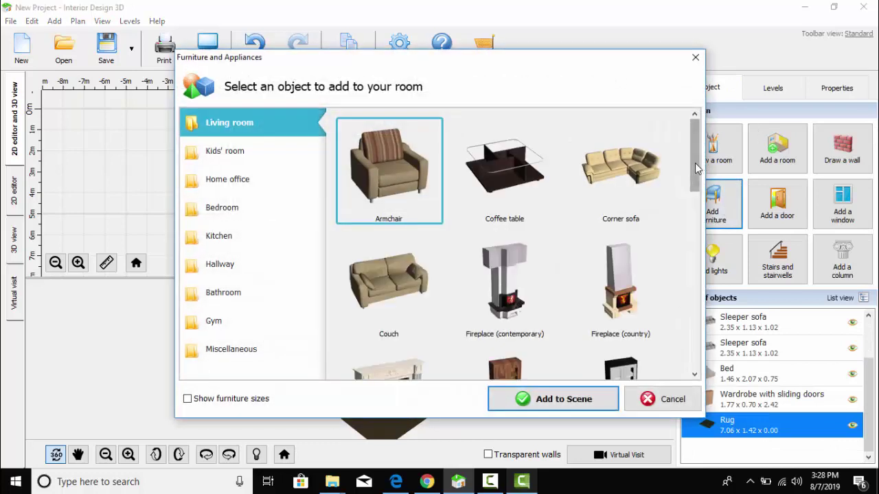
drag(696, 170, 699, 214)
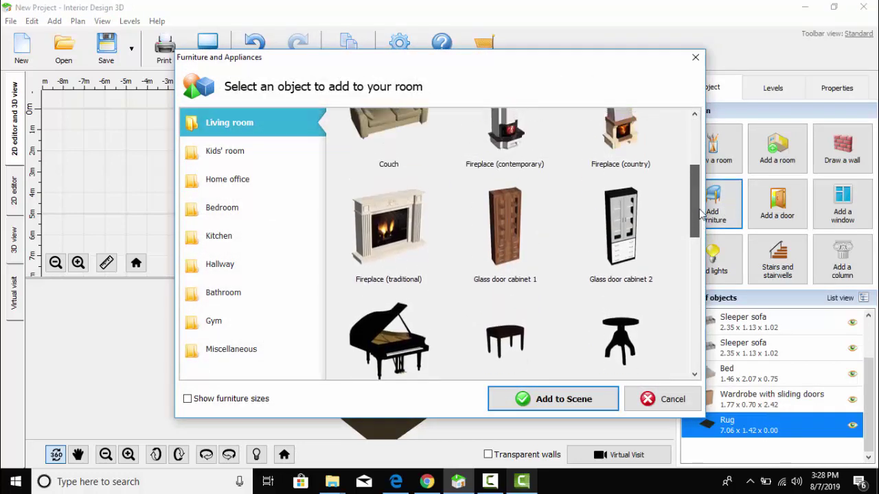
click(388, 234)
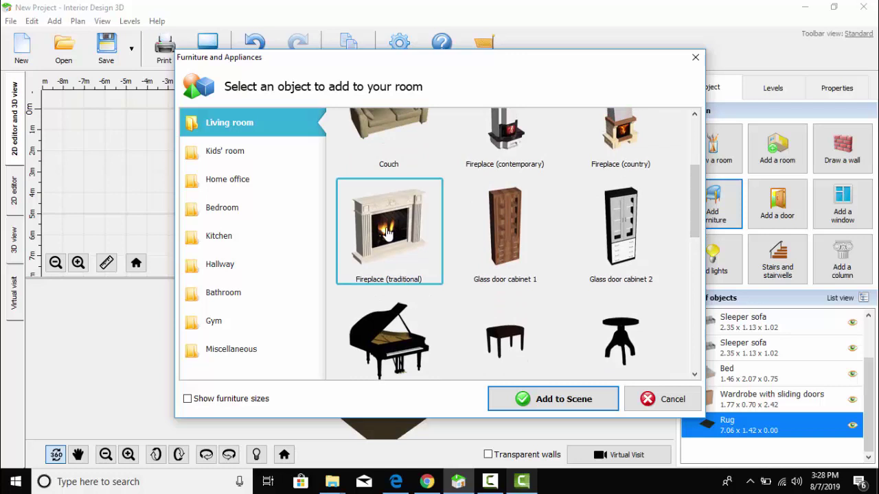
click(555, 400)
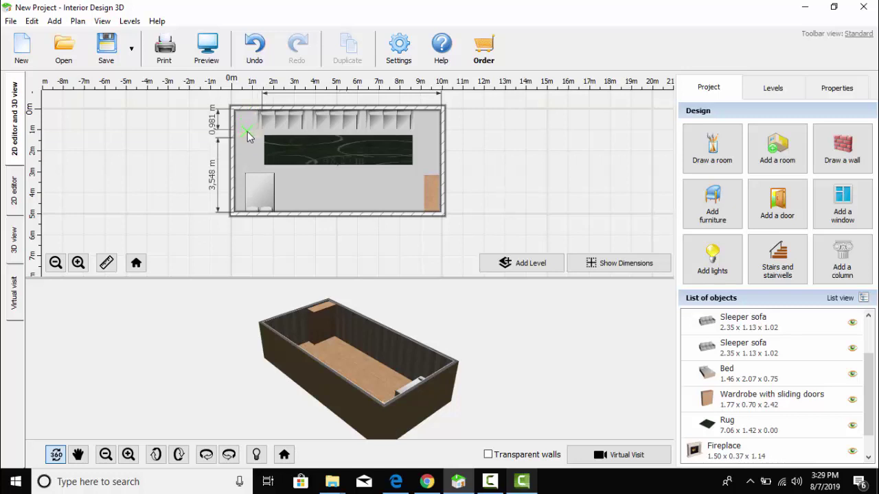
click(432, 151)
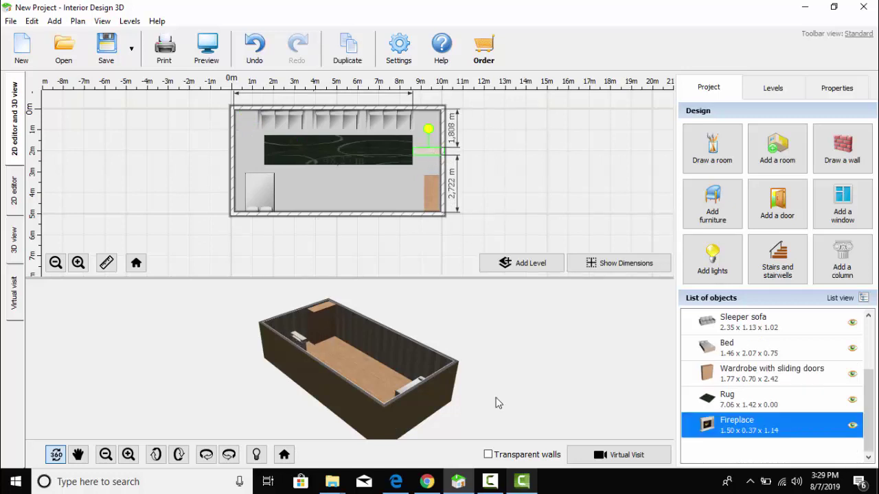
drag(495, 402, 384, 422)
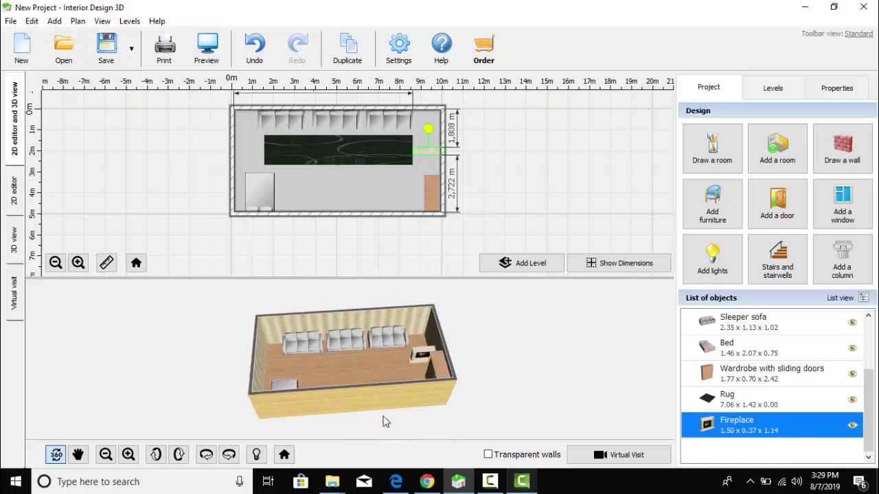
click(429, 135)
scroll(429, 144, down, 1)
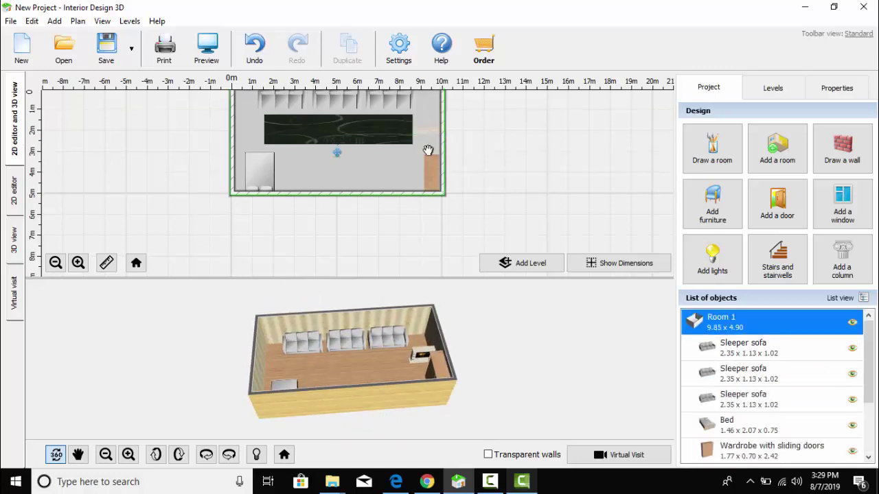
click(473, 165)
scroll(473, 177, up, 1)
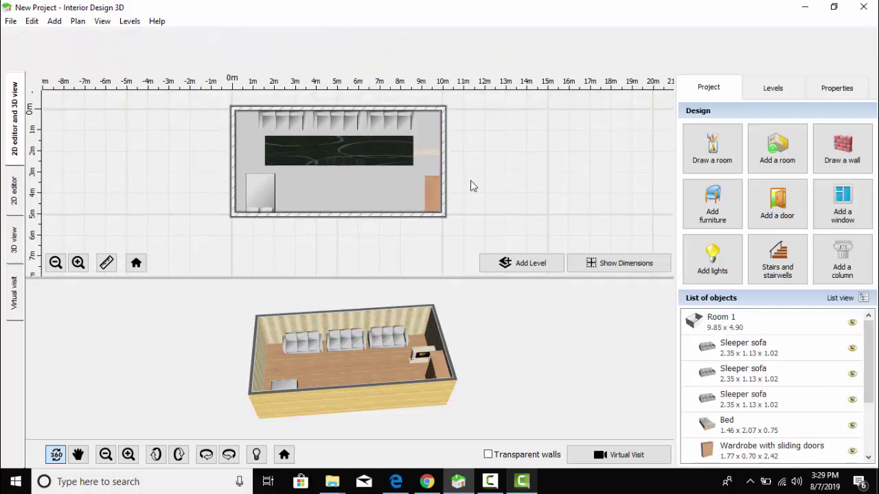
Shift the first fireplace up to the top wall and add a second traditional fireplace top-left.
click(422, 151)
drag(423, 151, 422, 114)
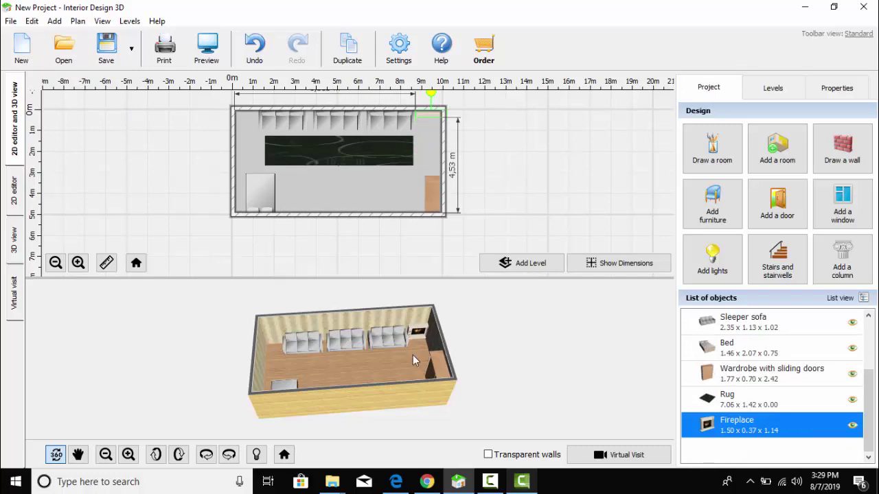
click(714, 206)
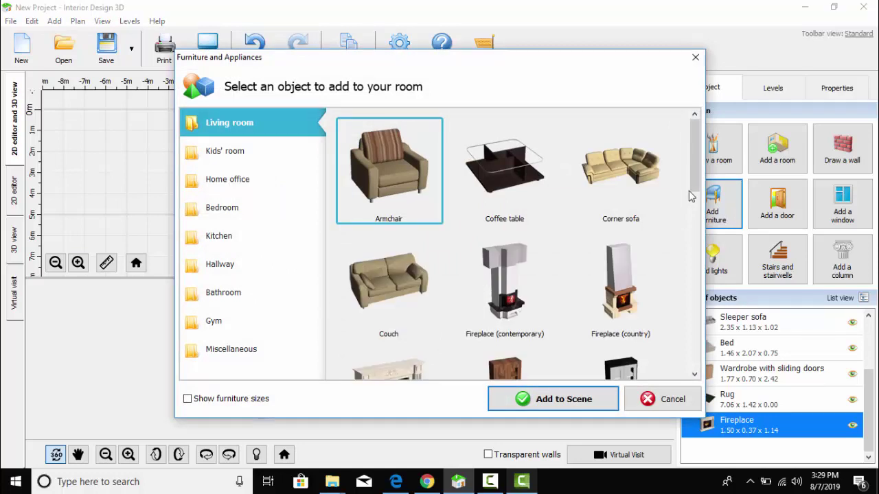
drag(690, 195, 690, 248)
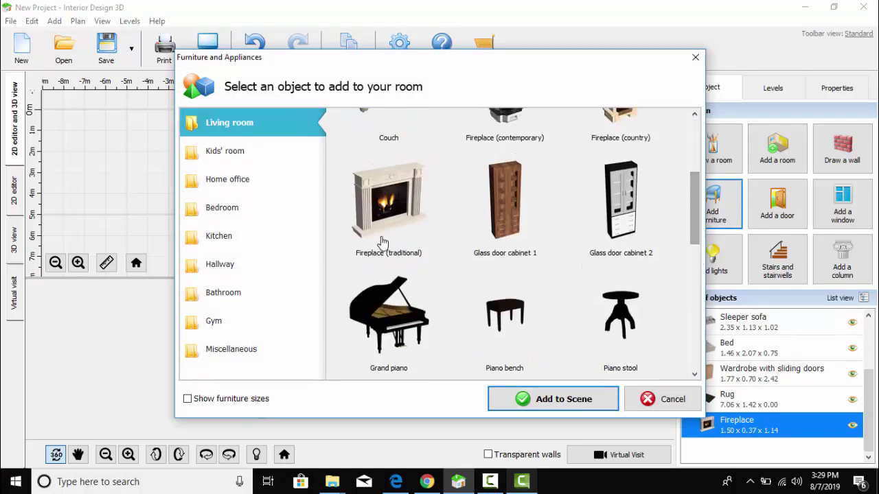
click(382, 242)
click(563, 399)
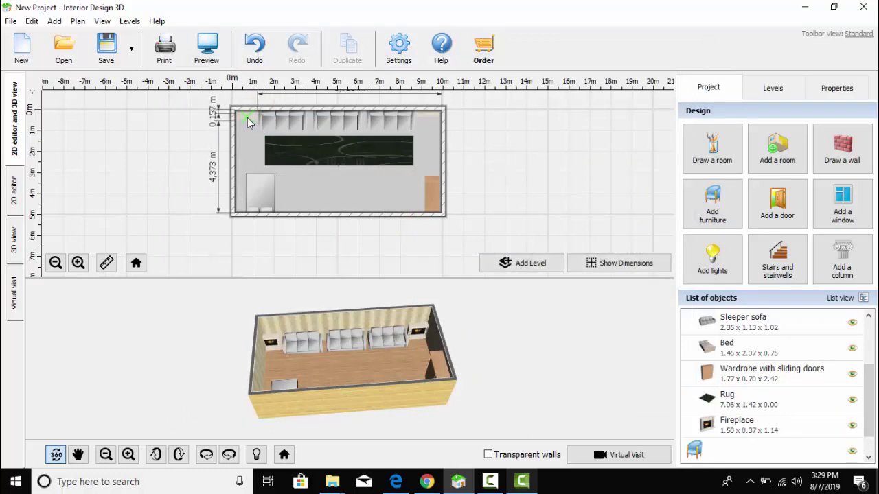
drag(247, 117, 247, 118)
click(248, 118)
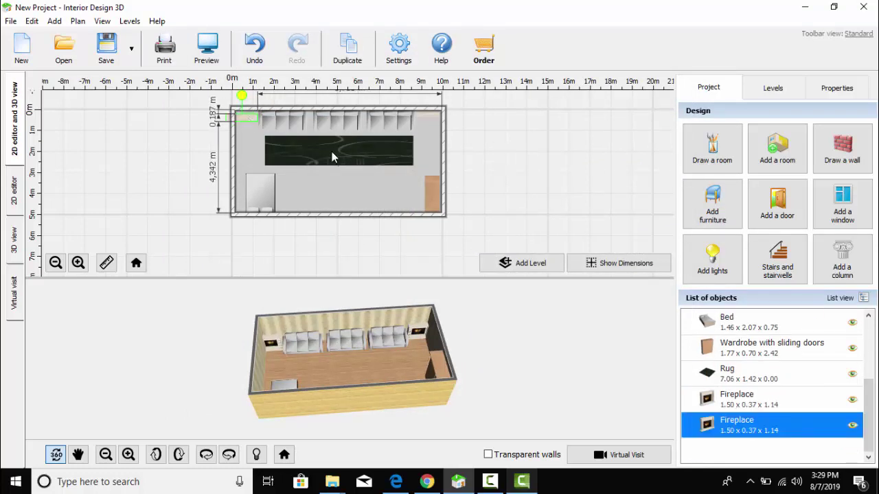
click(10, 255)
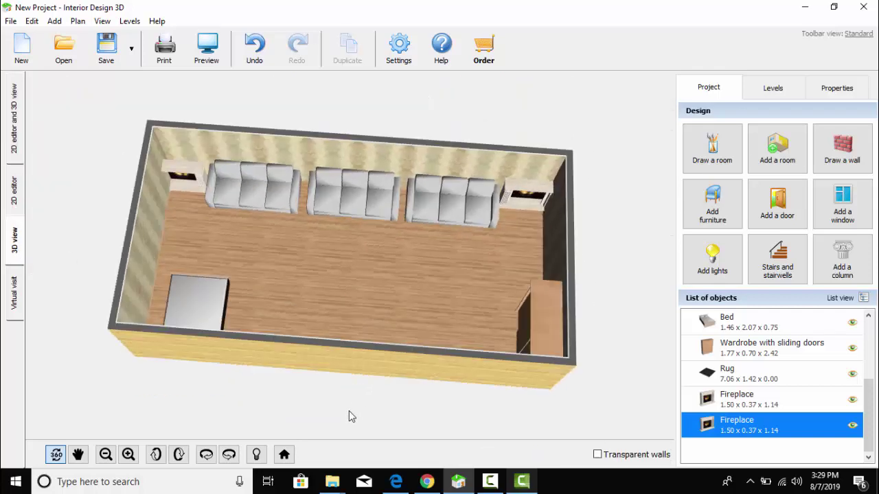
Orbit the furnished room from top-down to head-on, then restore the 2D plan and 3D split.
drag(349, 411, 181, 368)
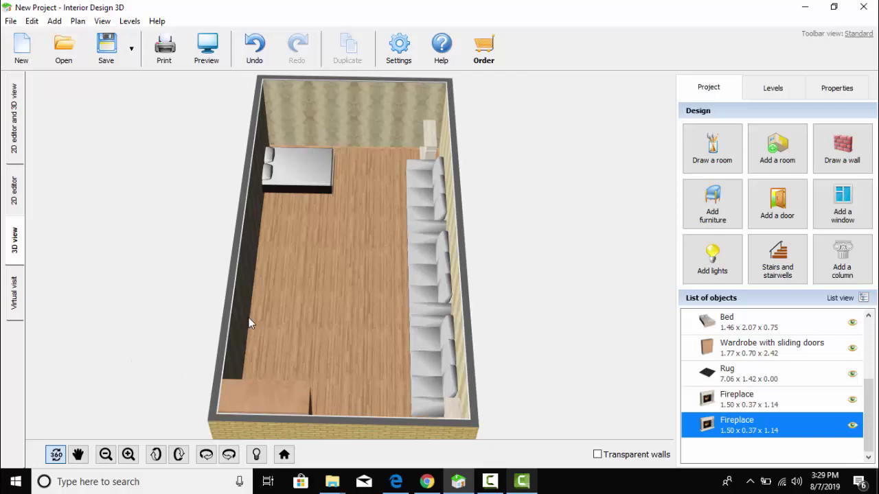
drag(249, 324, 376, 328)
drag(240, 227, 384, 247)
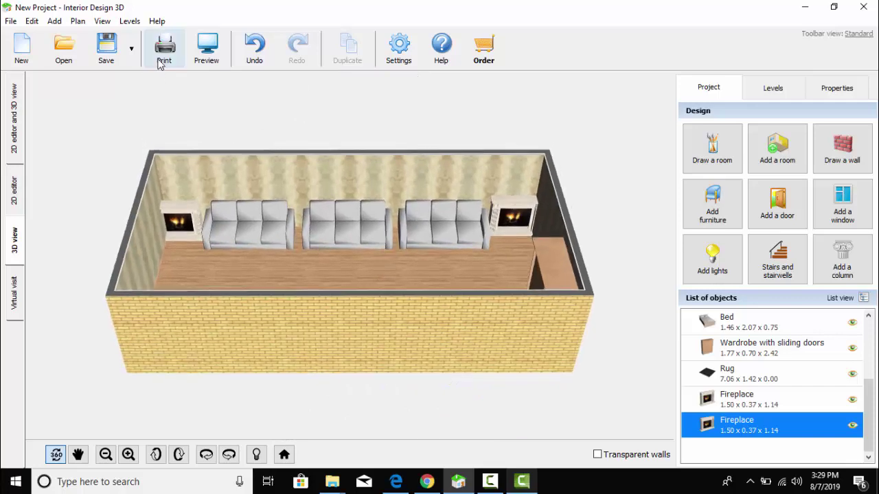
click(13, 124)
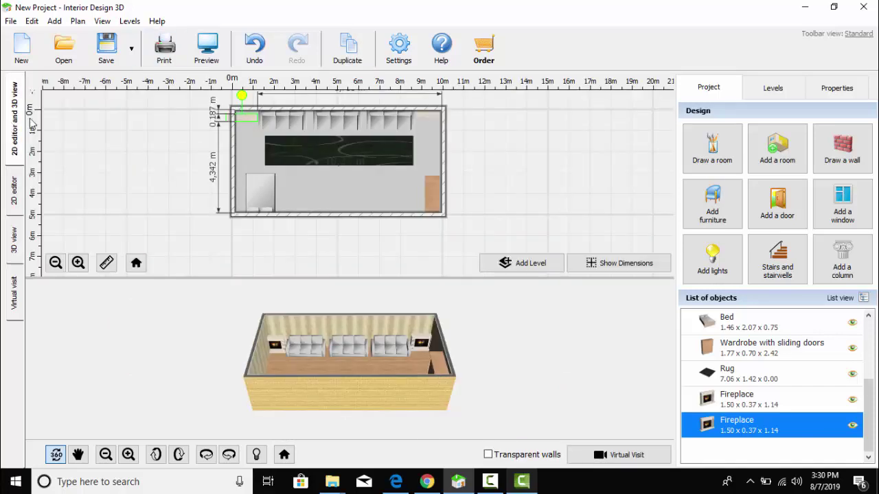
Add a 0.98 x 0.48 x 1.22 TV stand and centre it on the bottom wall.
click(721, 206)
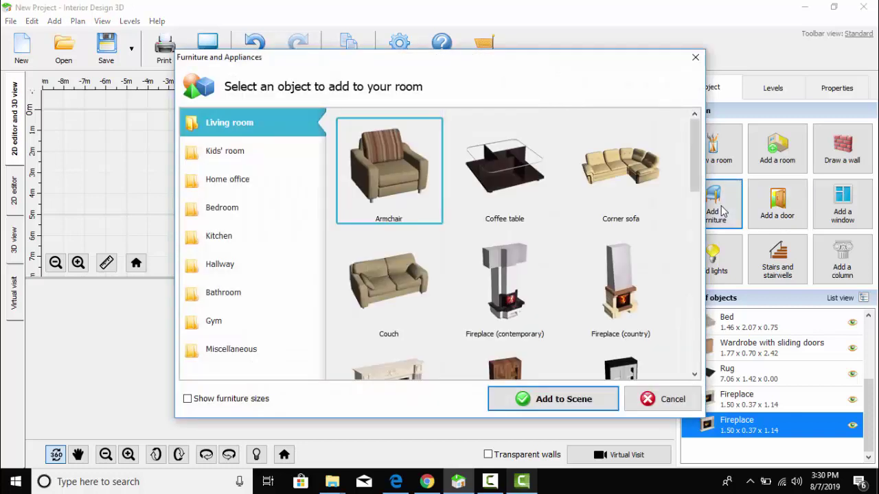
drag(696, 171, 697, 295)
scroll(694, 299, down, 2)
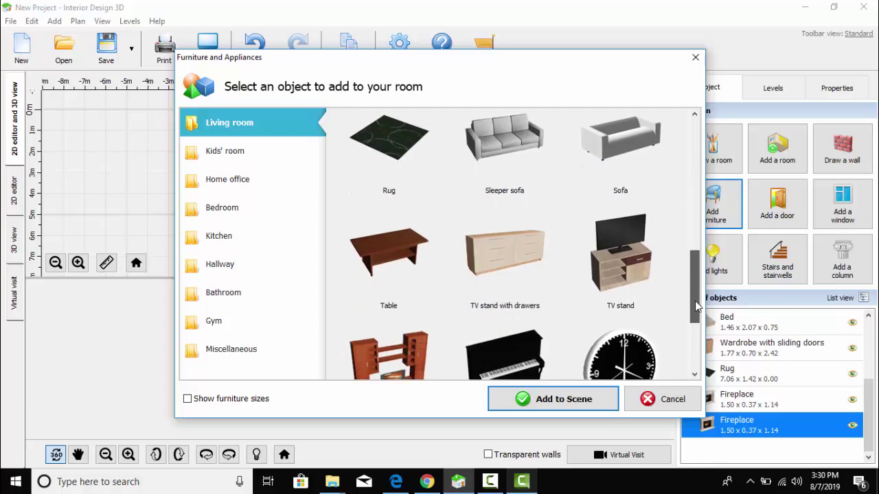
click(634, 278)
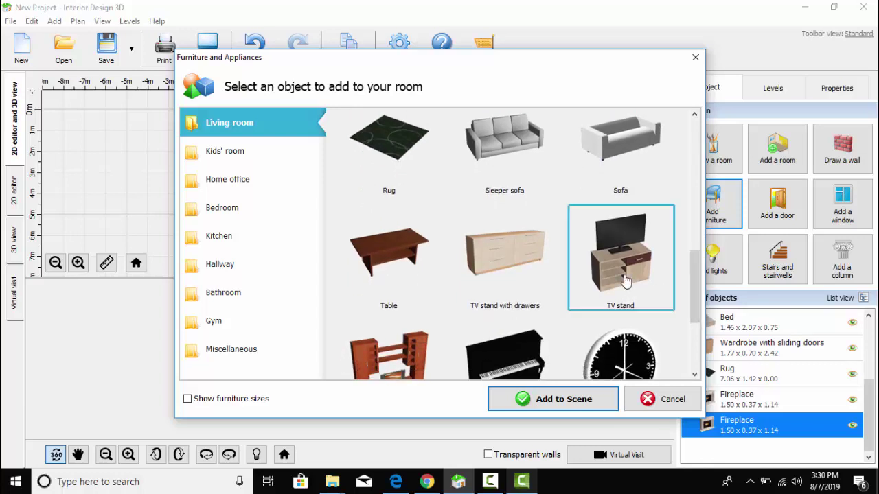
click(542, 399)
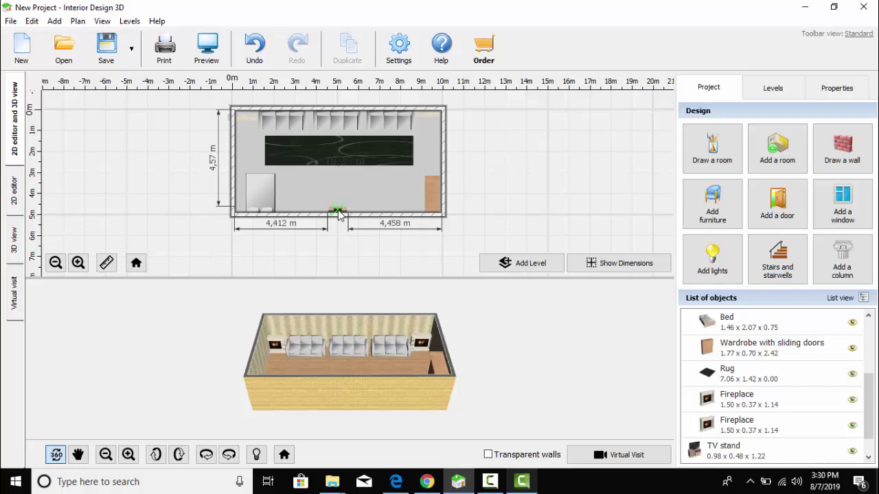
click(338, 214)
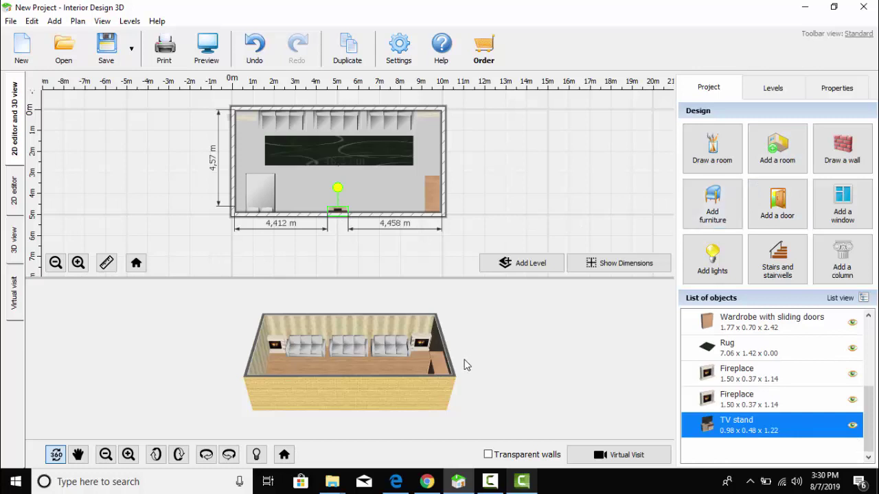
drag(468, 364, 311, 410)
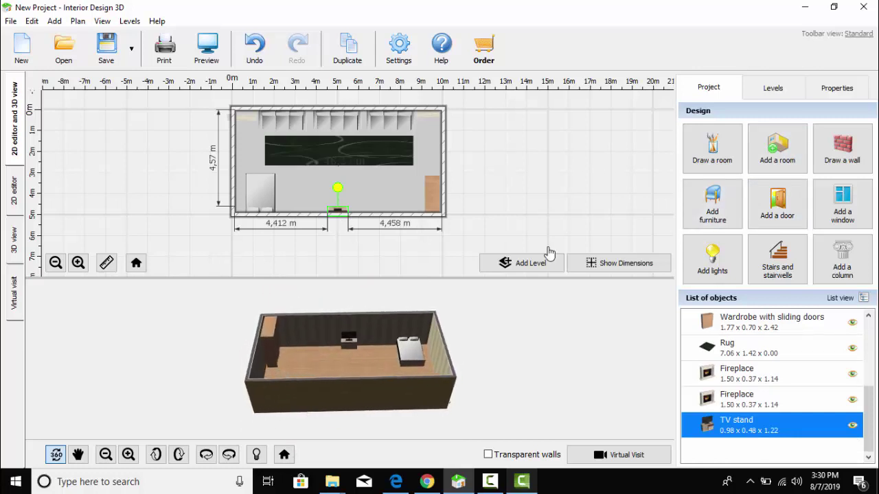
Add Glass door cabinet 1 from Living room furniture and place it beside the TV stand.
click(712, 218)
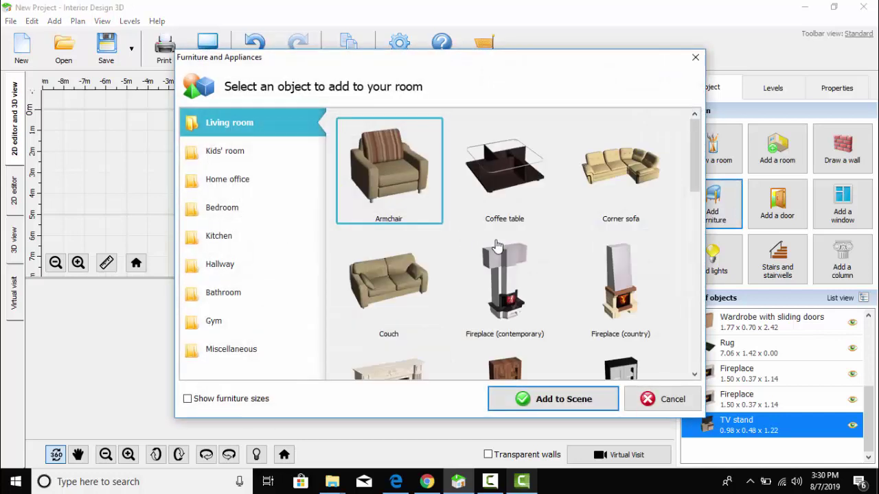
click(230, 182)
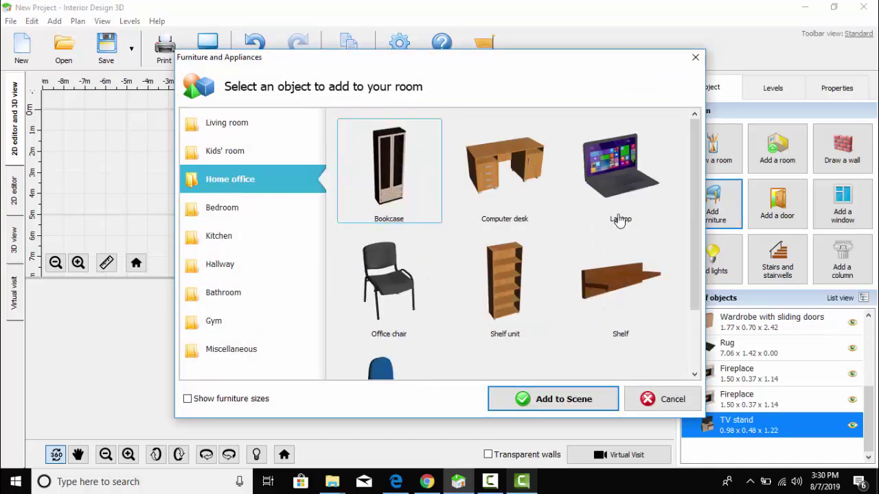
drag(695, 168, 694, 120)
click(255, 157)
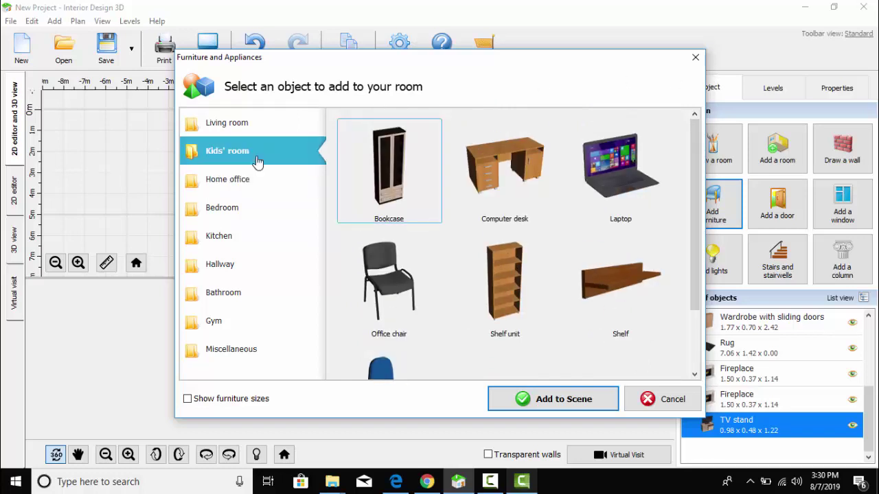
click(253, 125)
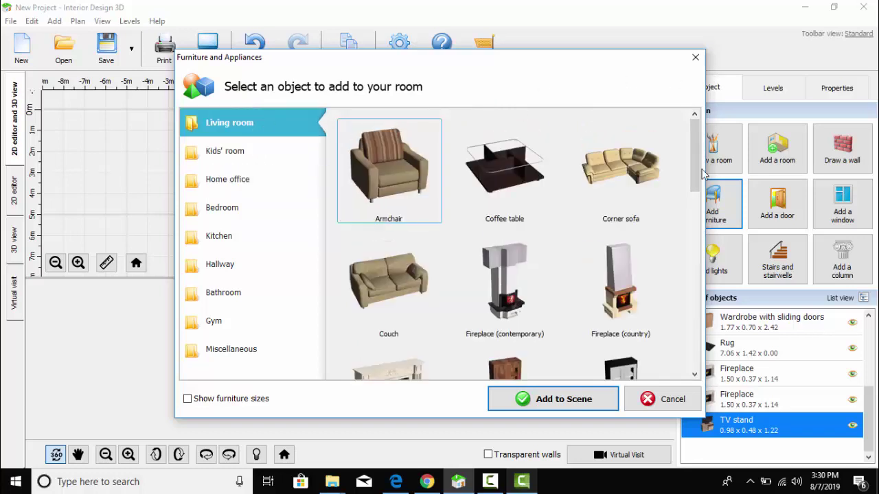
drag(695, 154, 695, 217)
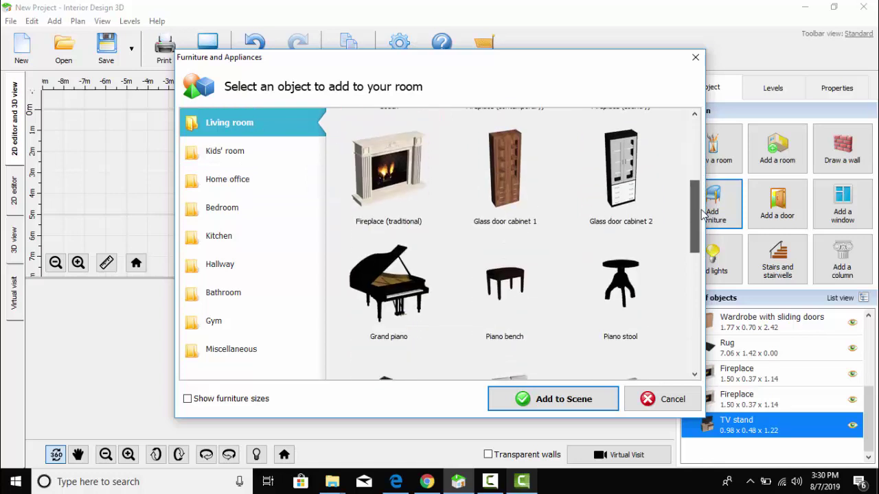
click(500, 175)
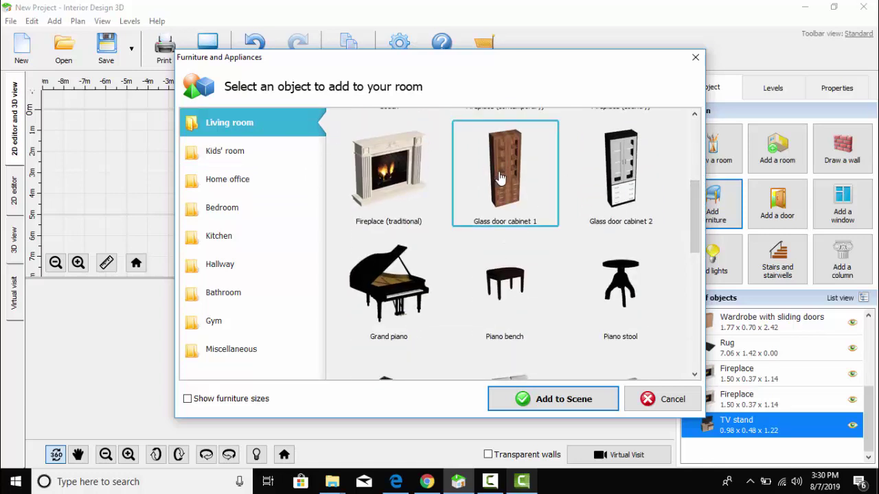
click(552, 401)
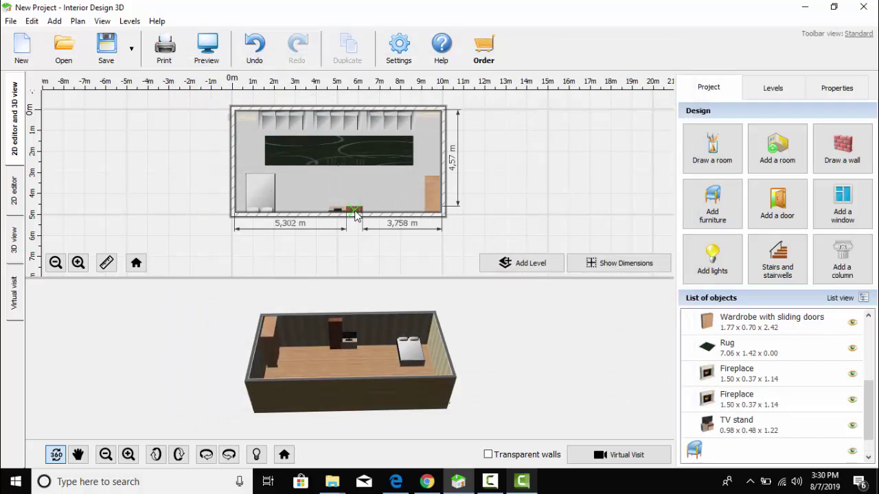
click(355, 214)
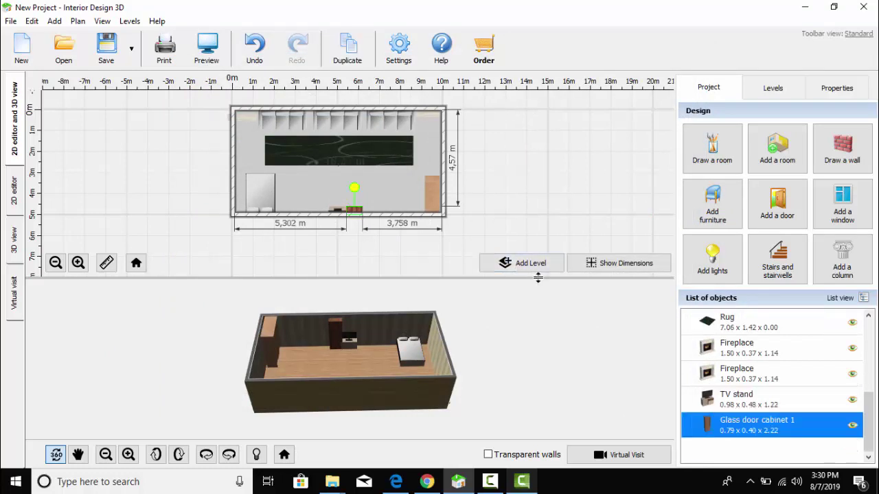
Dismiss the trial-limit notice that blocks more furniture and select the room.
click(722, 202)
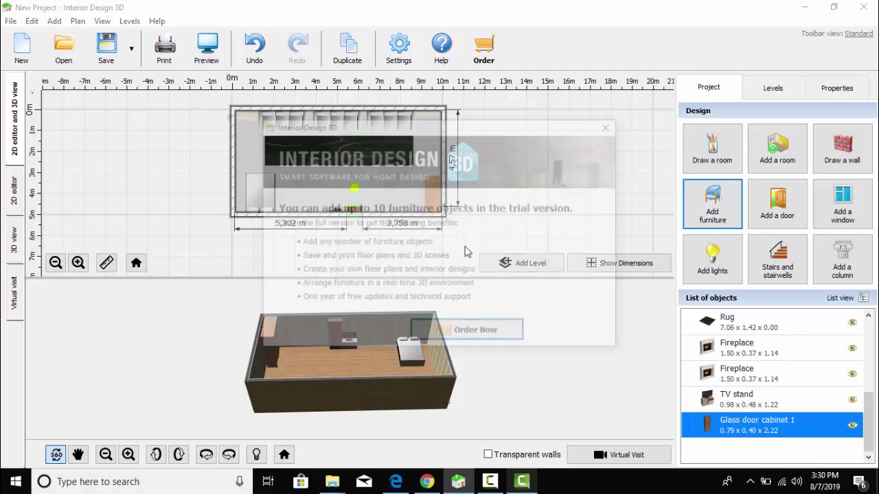
click(612, 126)
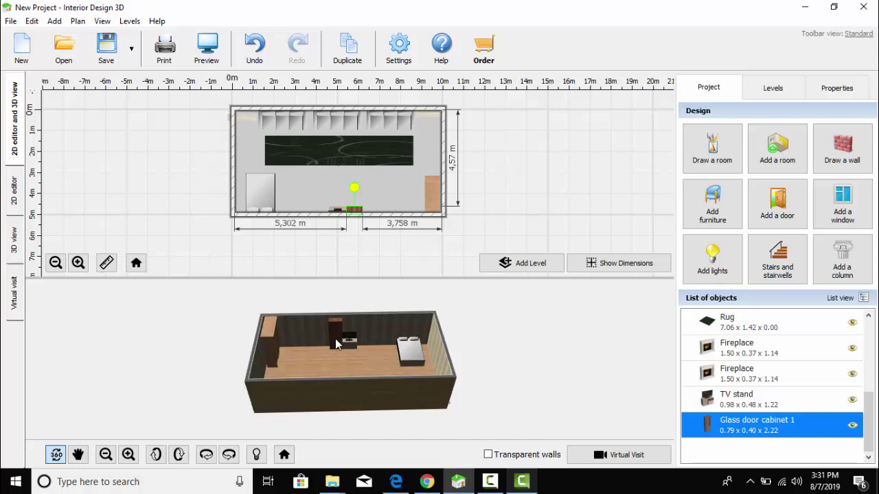
click(354, 212)
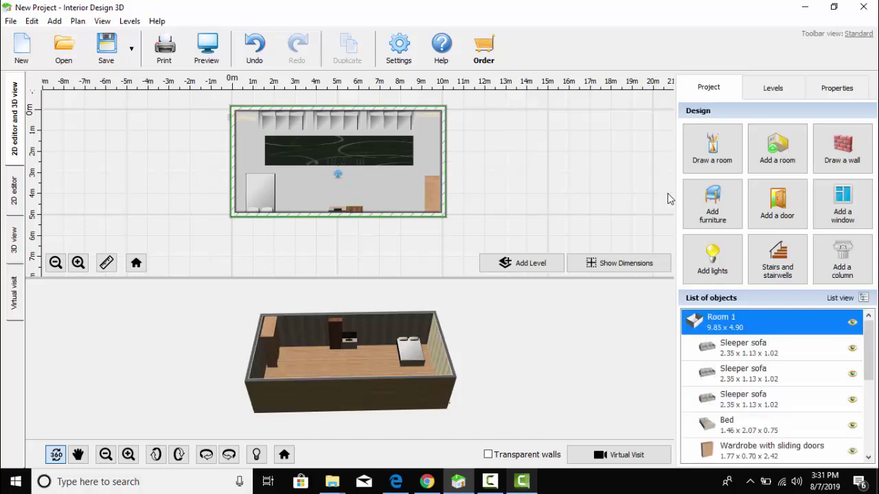
Give the room's floor the cream tiled linoleum material.
click(837, 88)
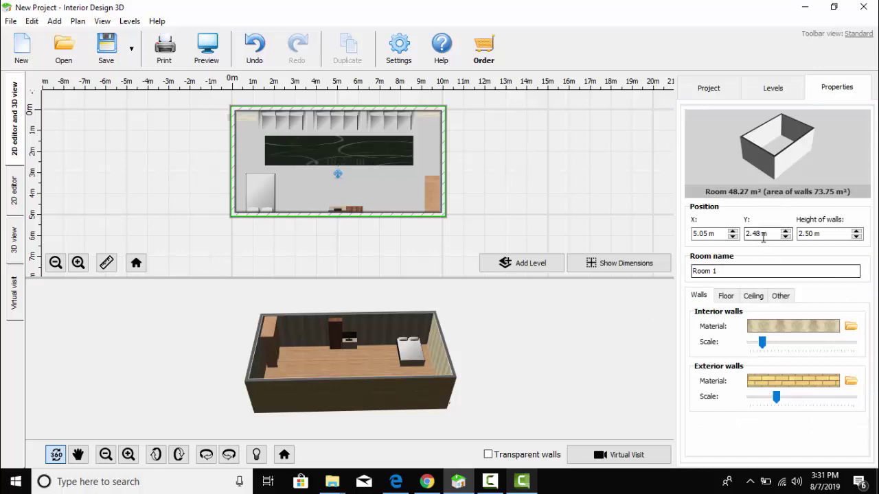
click(728, 296)
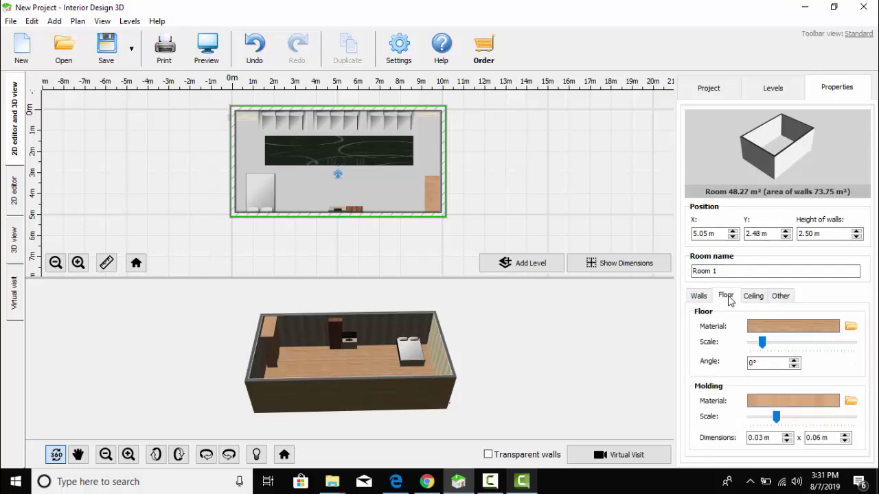
click(778, 327)
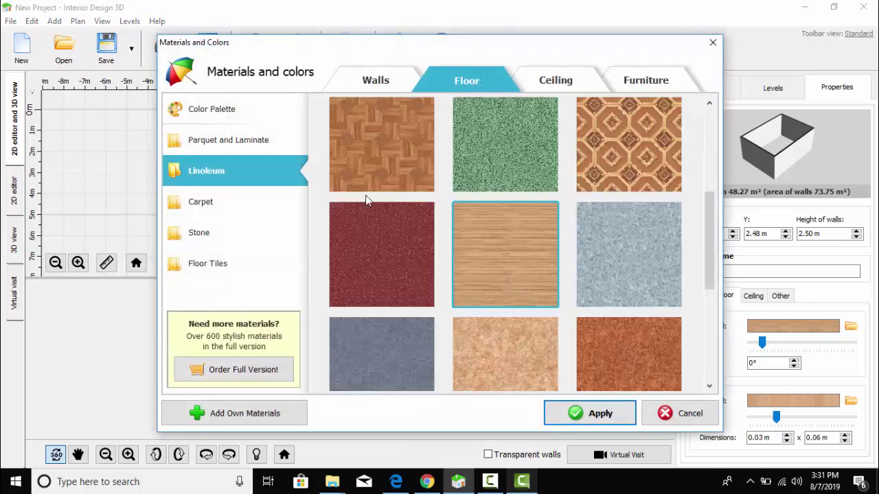
drag(710, 227, 712, 316)
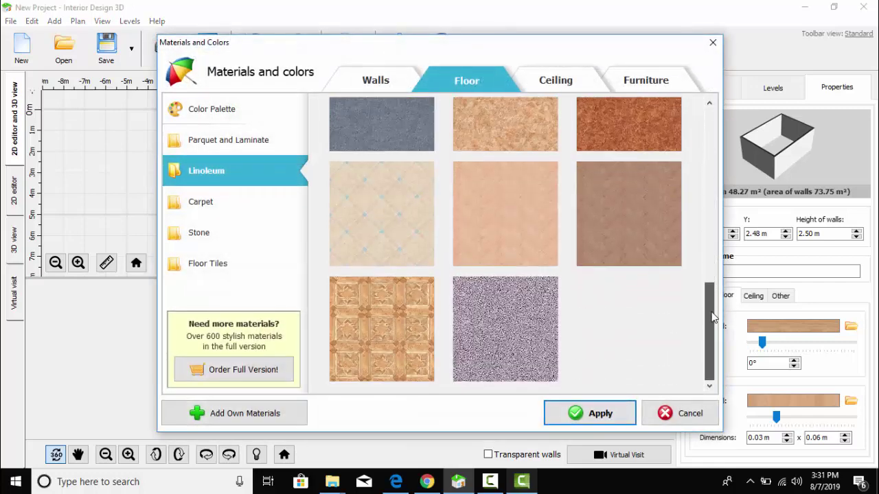
scroll(713, 309, up, 5)
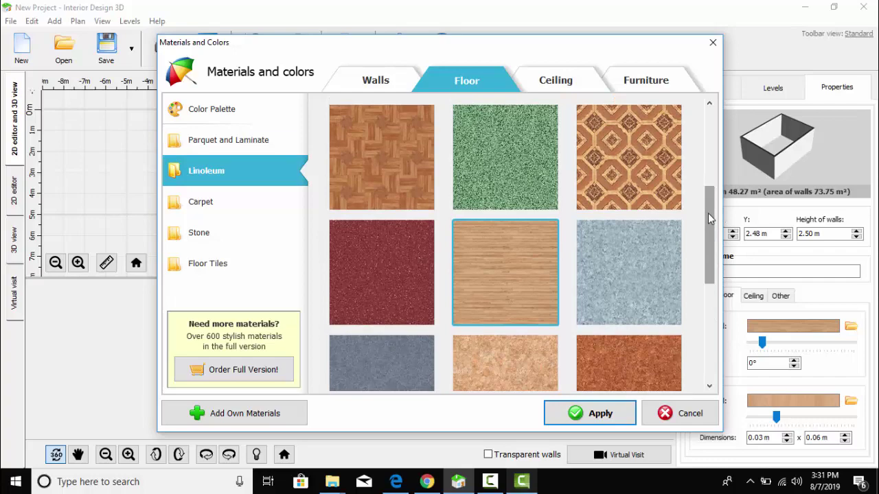
scroll(712, 259, up, 2)
scroll(399, 343, down, 5)
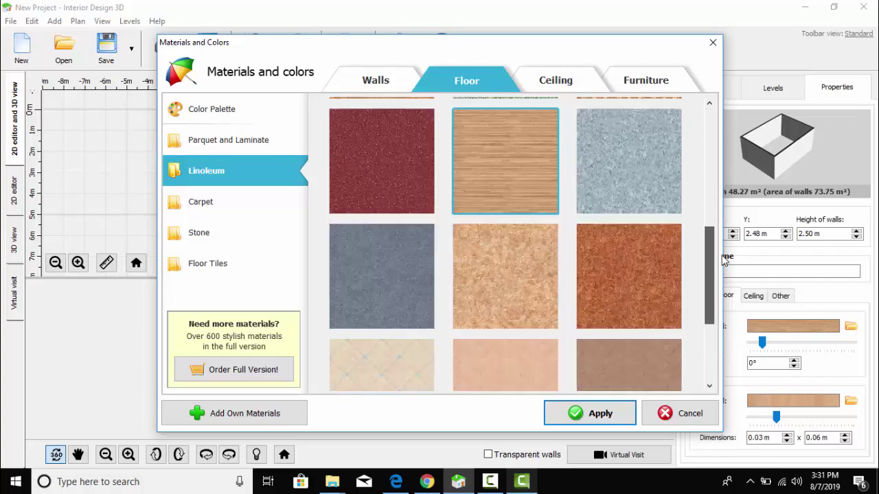
click(399, 343)
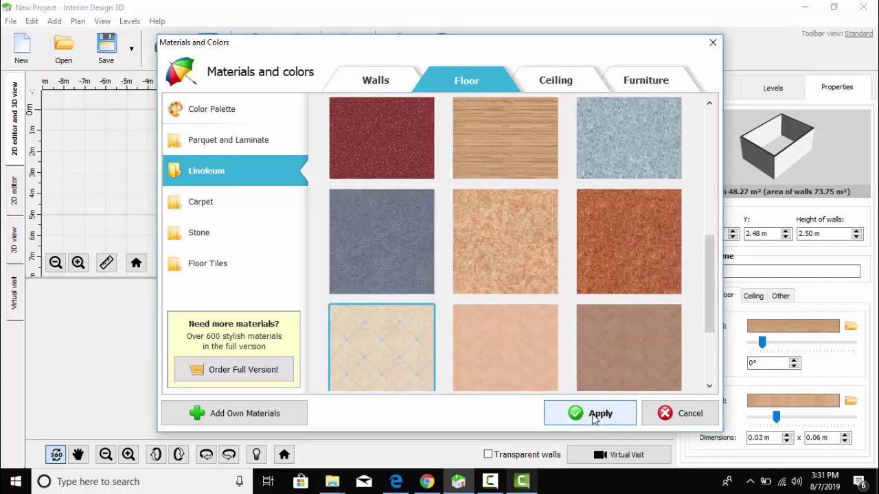
click(592, 414)
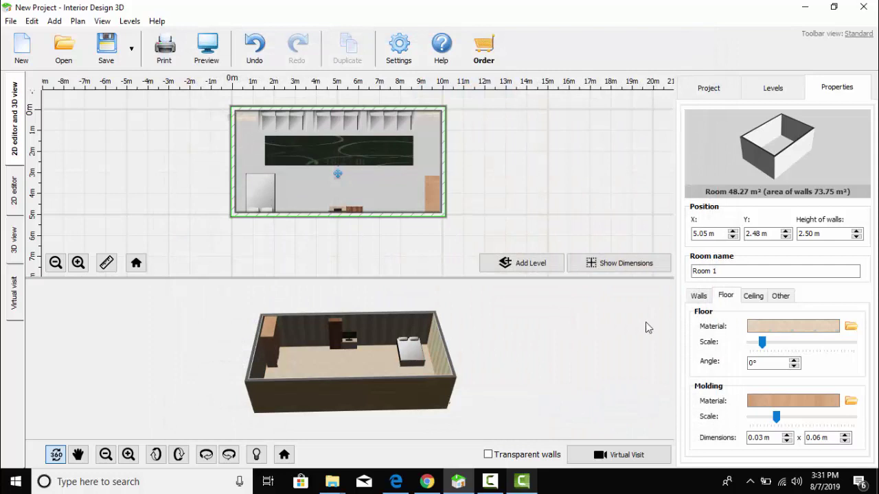
Cover the ceiling with the white ceiling-tile pattern.
click(748, 294)
click(780, 329)
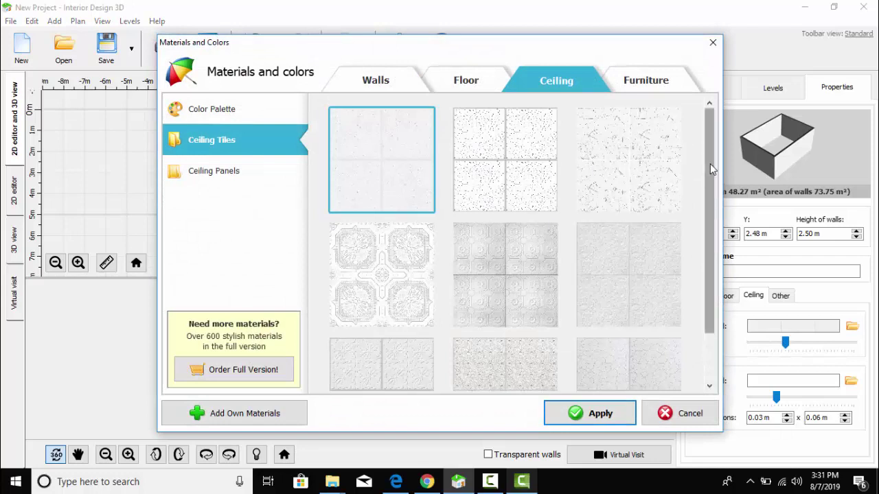
drag(714, 279, 715, 328)
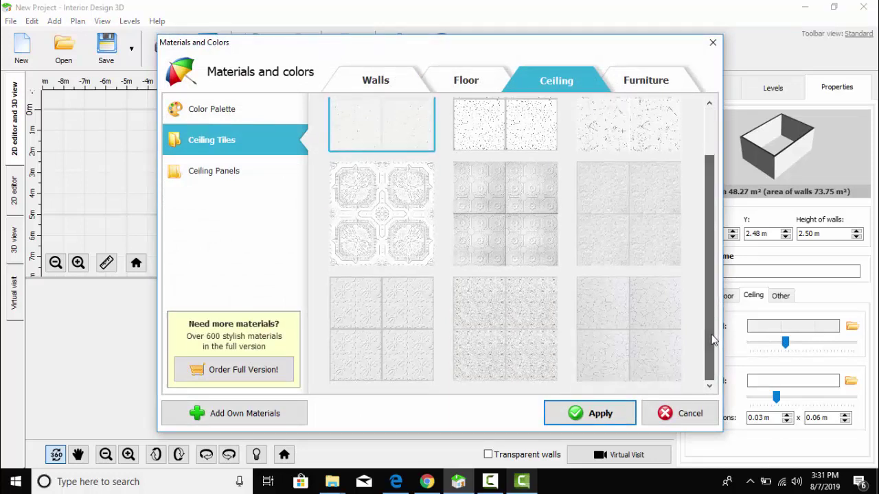
click(662, 341)
click(587, 414)
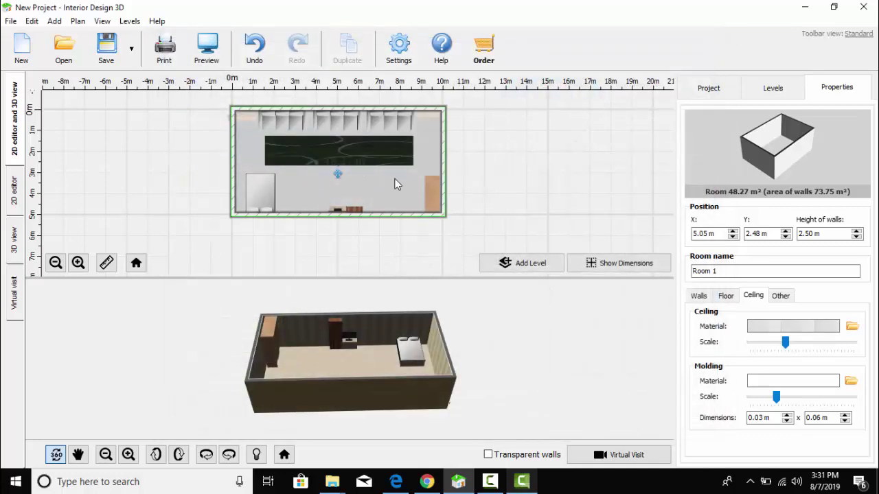
Apply the pale grey gradient wallpaper to Room 1's interior walls.
click(698, 297)
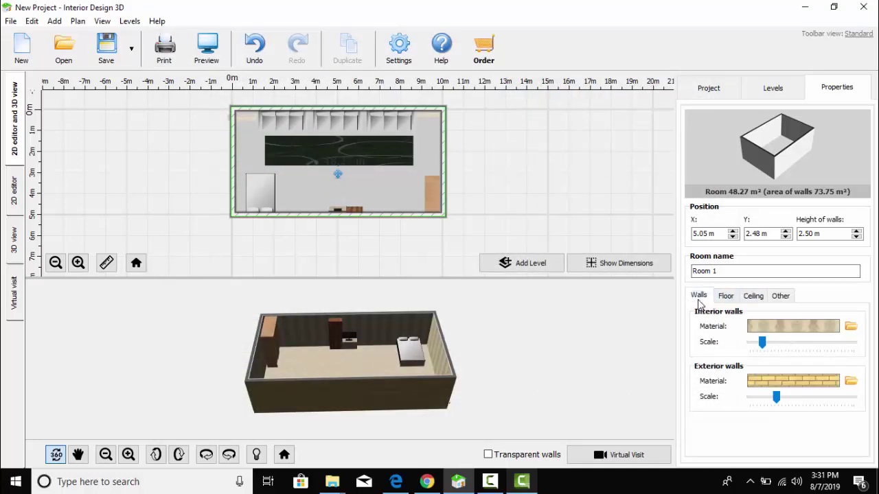
click(784, 327)
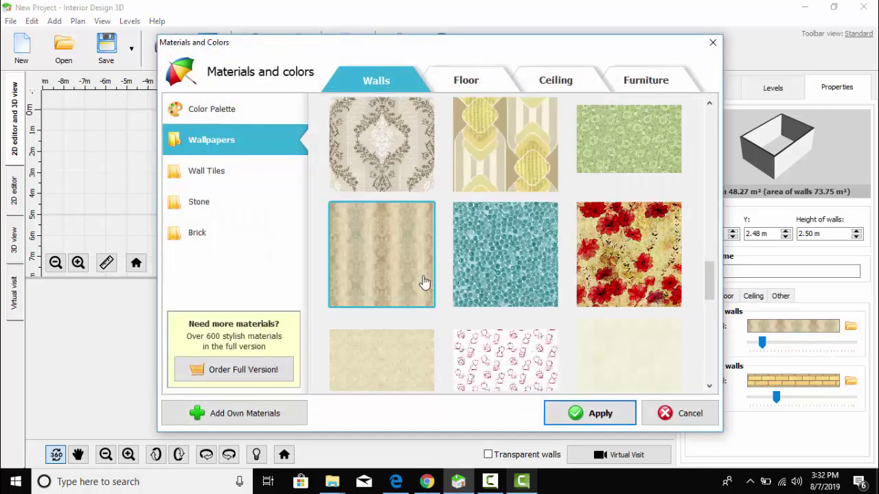
click(387, 342)
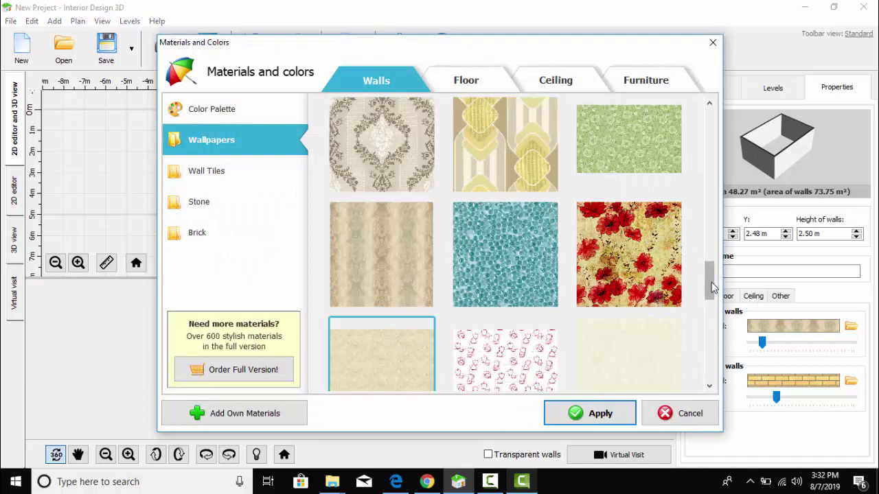
drag(712, 285, 714, 126)
click(404, 287)
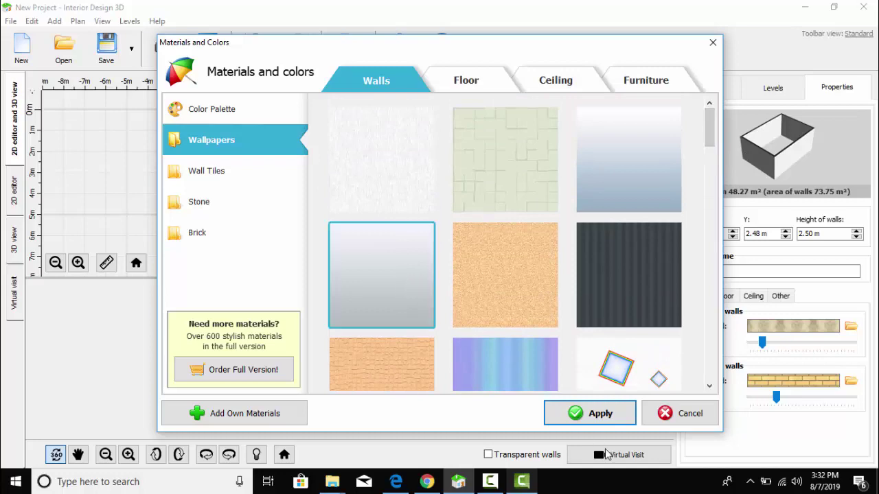
click(595, 416)
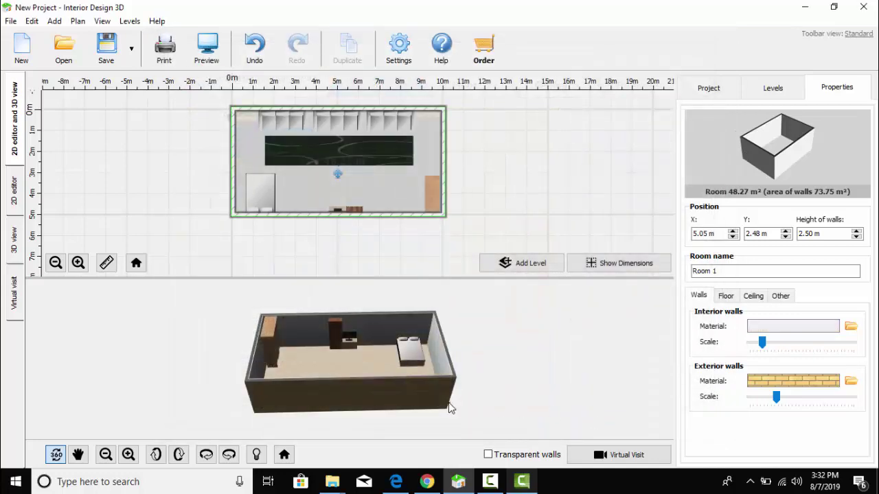
drag(473, 396, 322, 394)
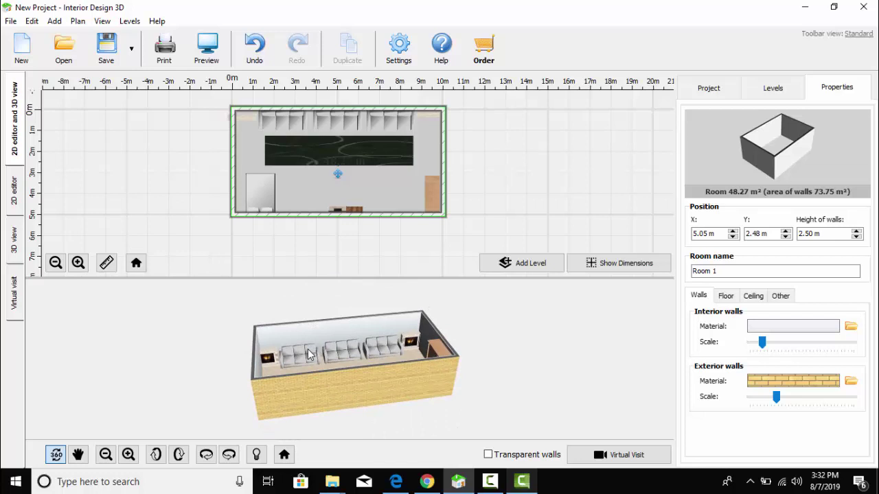
Cover the left sleeper sofa on the top wall in dark red fabric.
click(287, 124)
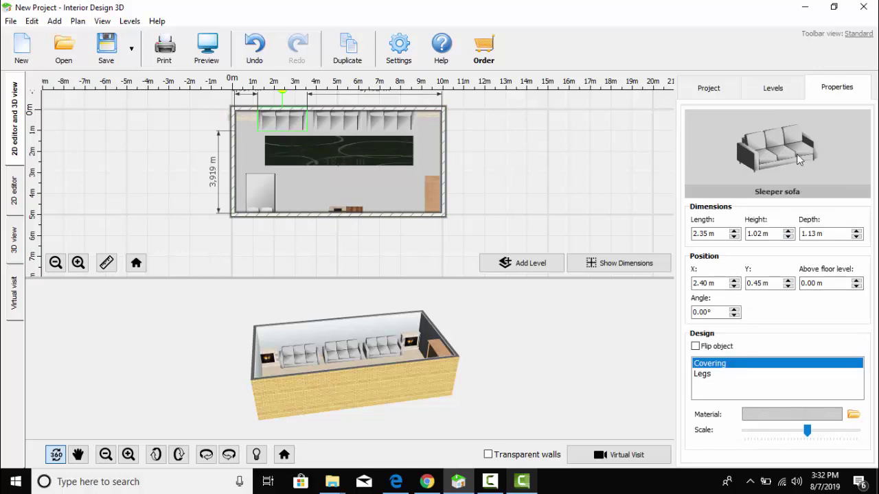
click(785, 415)
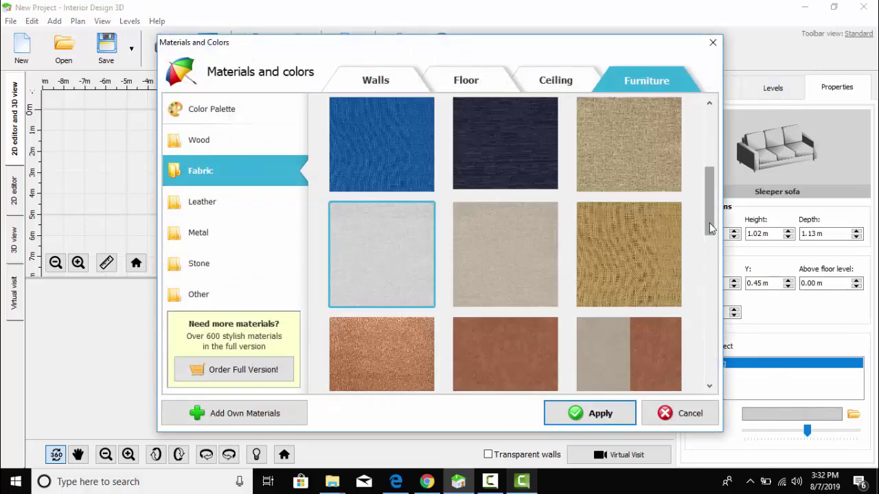
drag(710, 218, 710, 316)
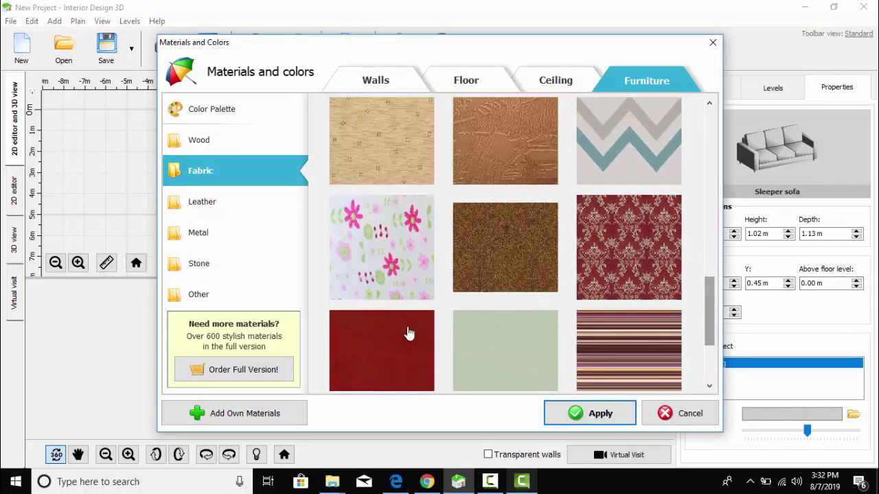
click(376, 345)
click(590, 413)
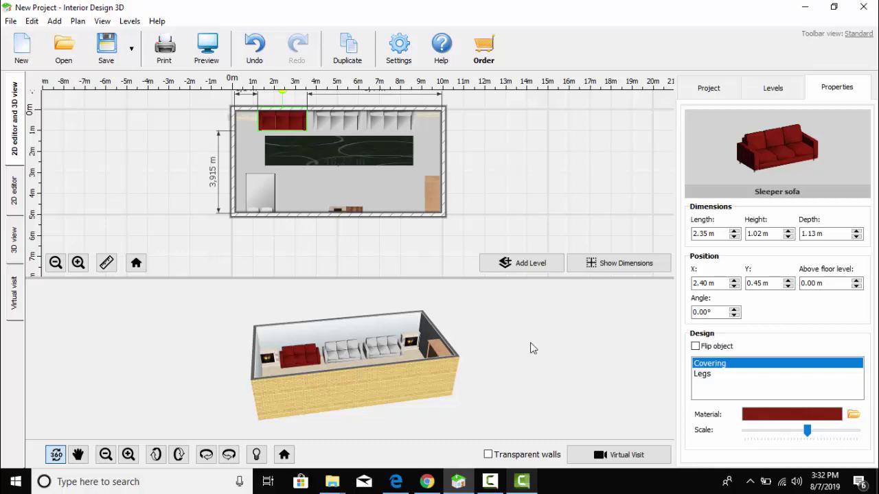
Cover the middle sleeper sofa in dark red fabric.
click(329, 124)
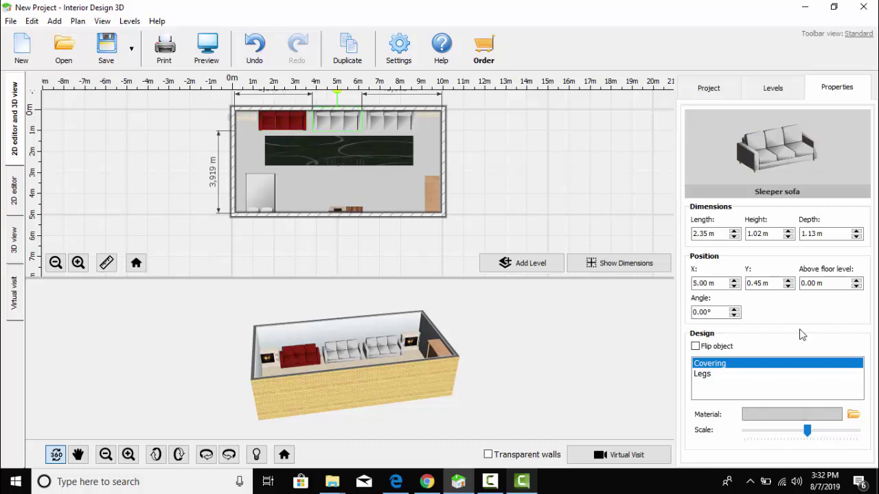
click(759, 415)
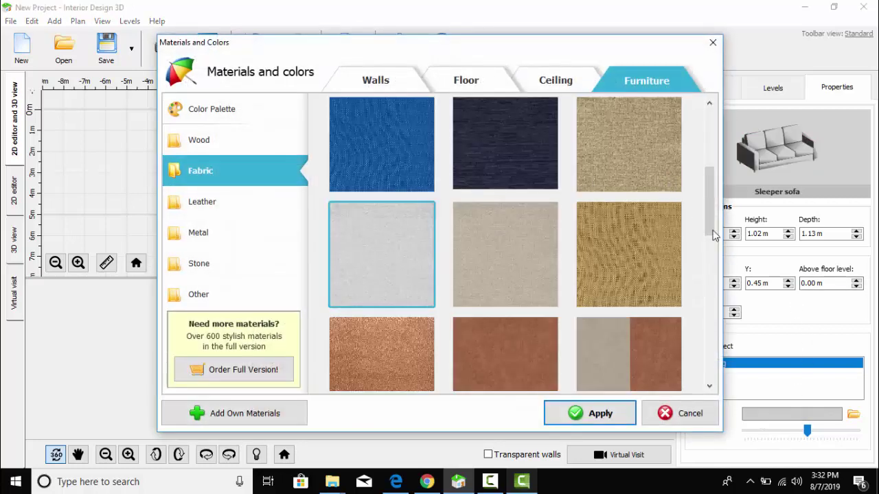
drag(710, 205, 711, 339)
click(392, 285)
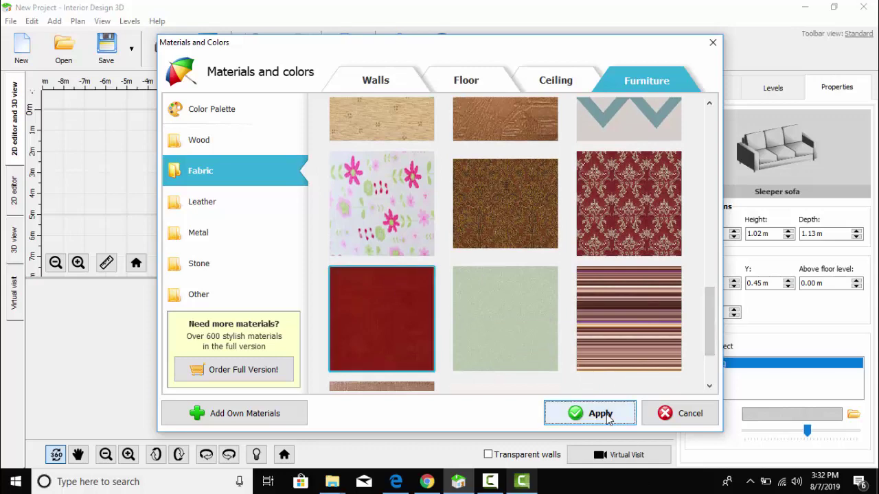
click(599, 413)
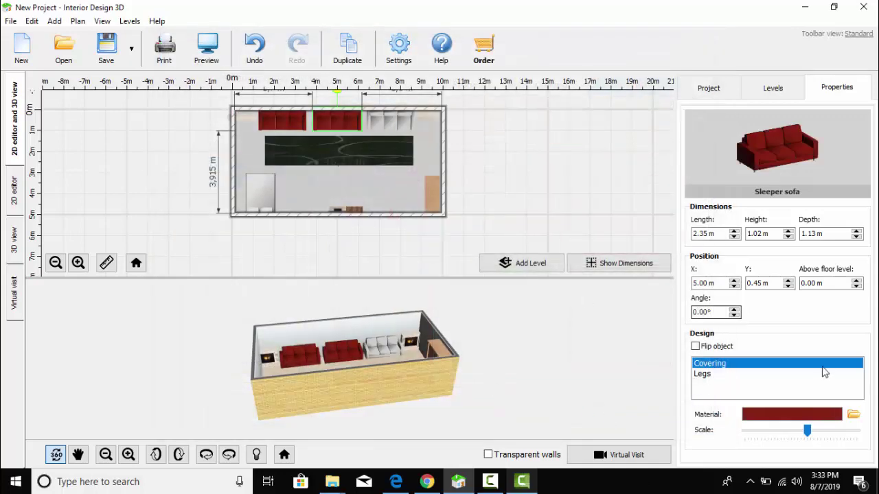
Cover the right-hand sleeper sofa in plain dark red fabric.
click(396, 122)
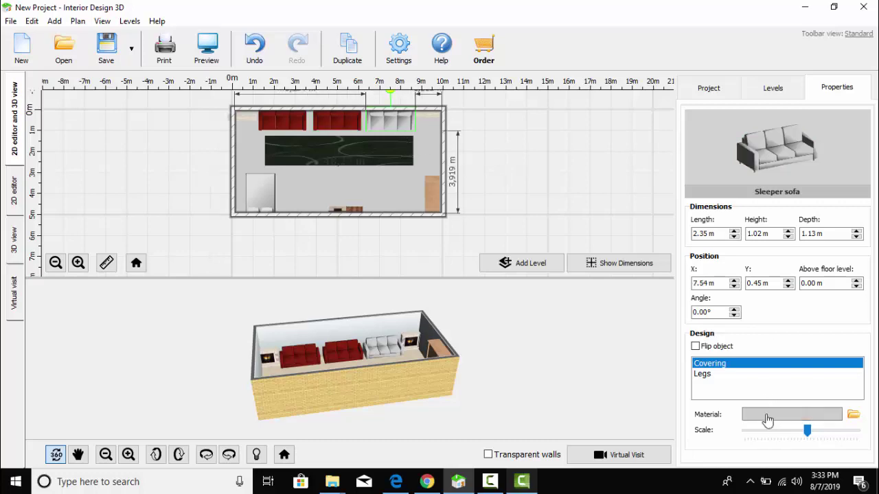
click(767, 416)
drag(705, 206, 713, 361)
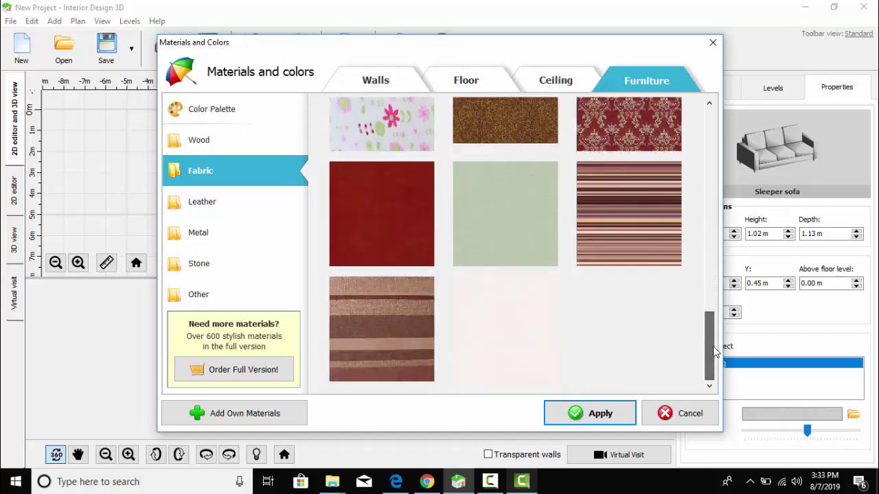
click(398, 210)
click(599, 414)
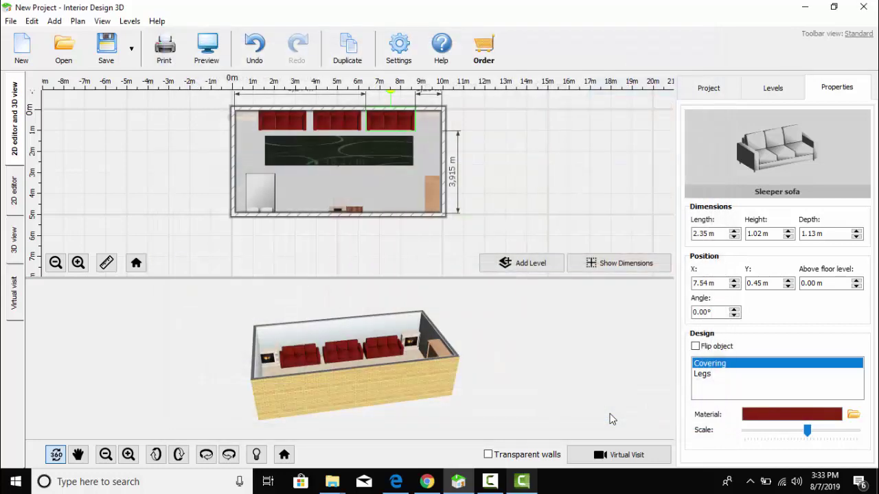
drag(431, 392, 556, 395)
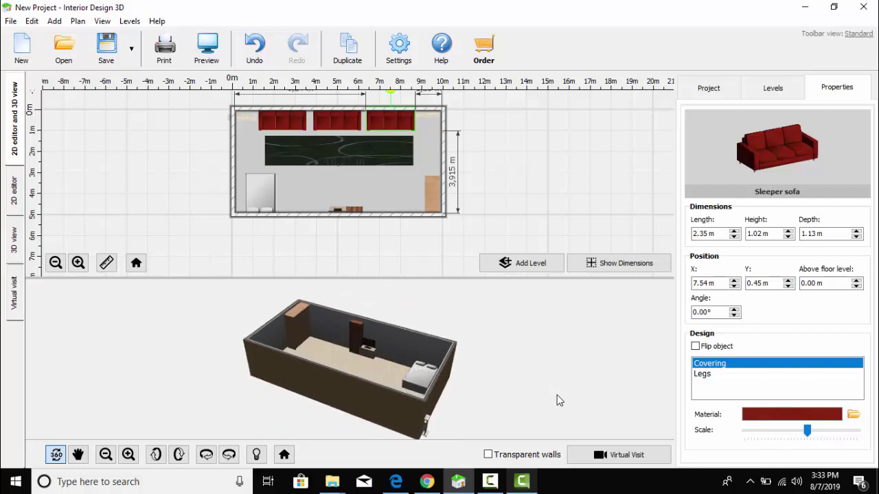
Give the sliding-door wardrobe's panels the Light wenge wood finish.
click(434, 198)
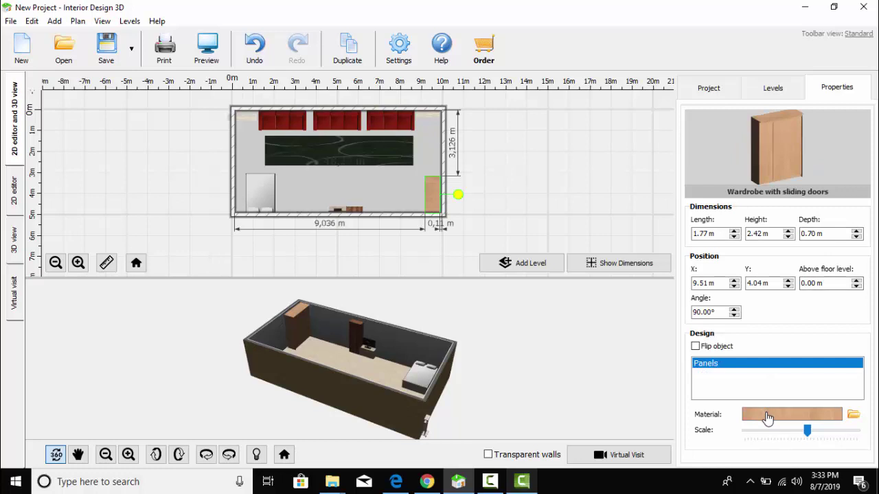
click(767, 416)
scroll(713, 165, down, 1)
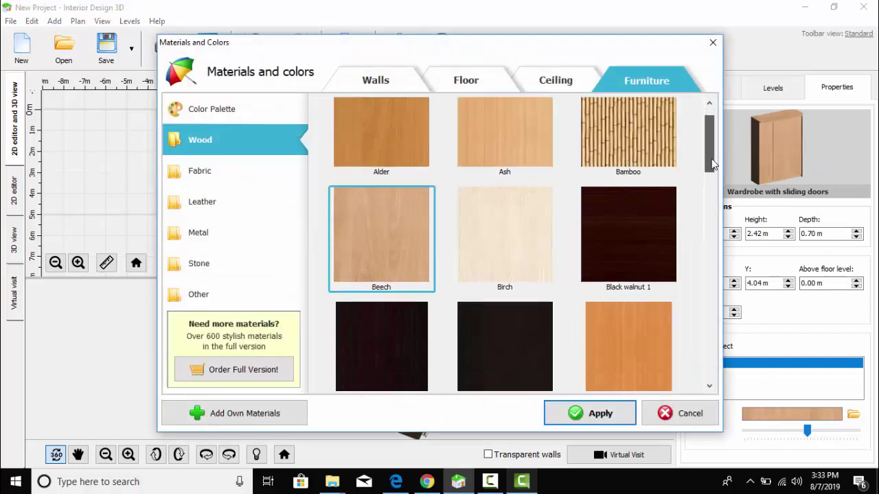
drag(713, 165, 712, 240)
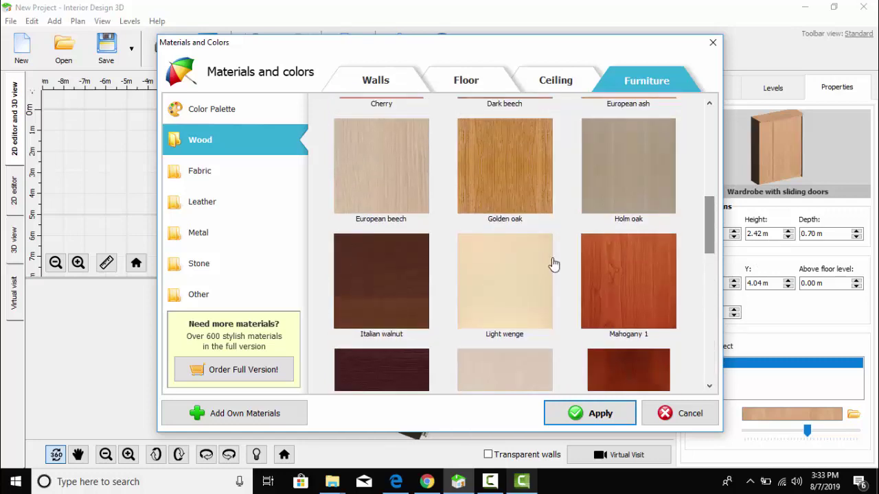
click(554, 274)
click(584, 414)
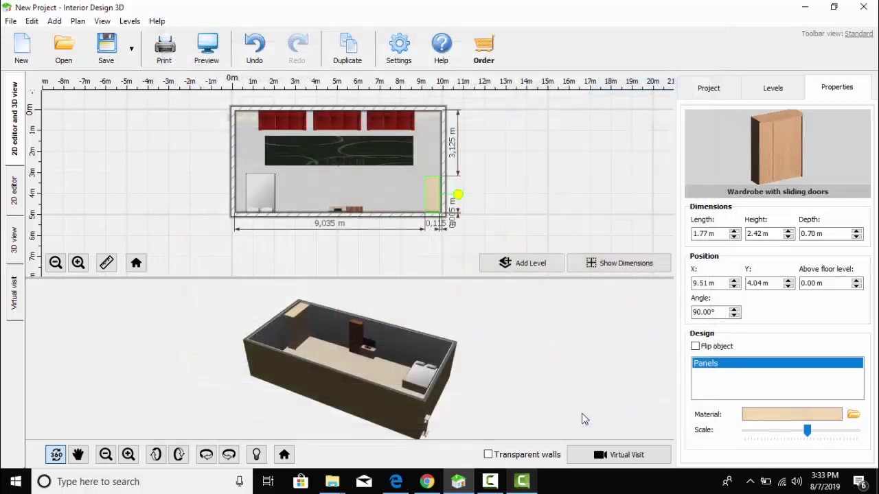